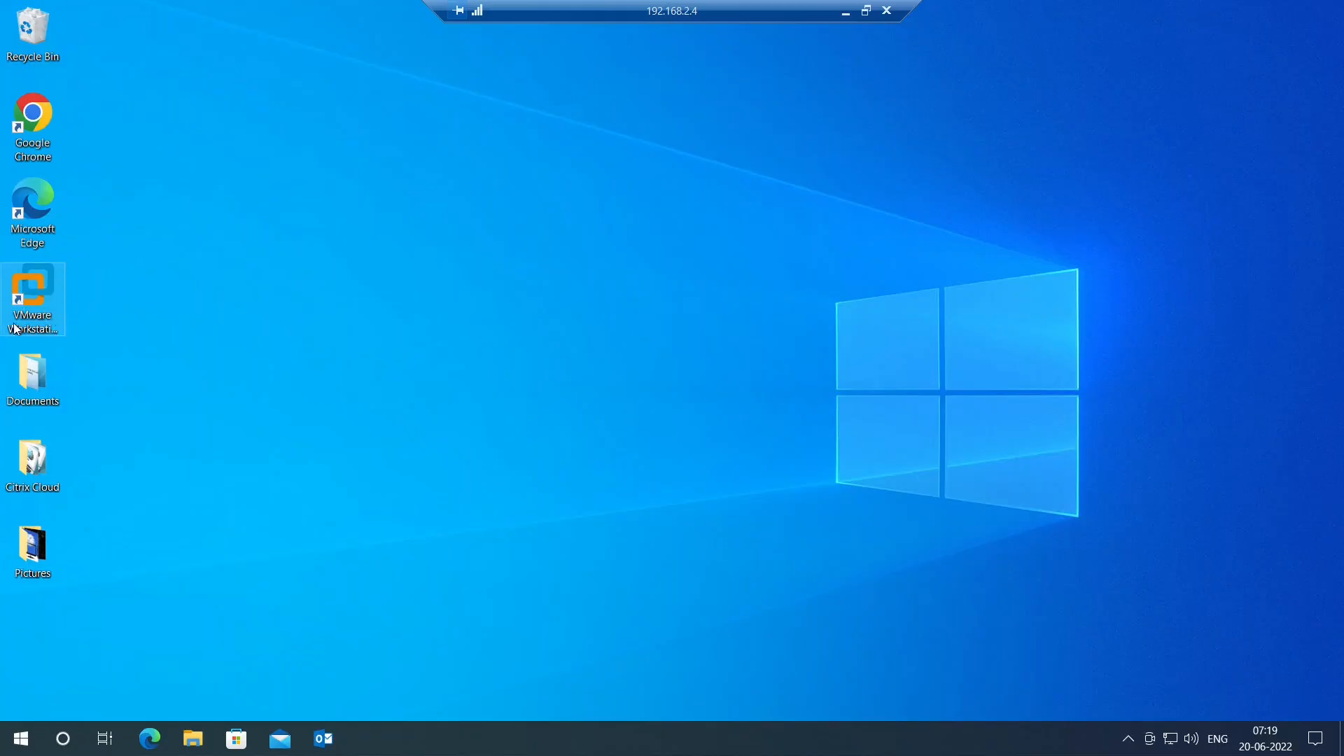
# Step: Launch VMware Workstation 16 Pro from its desktop shortcut
pyautogui.doubleClick(37, 297)
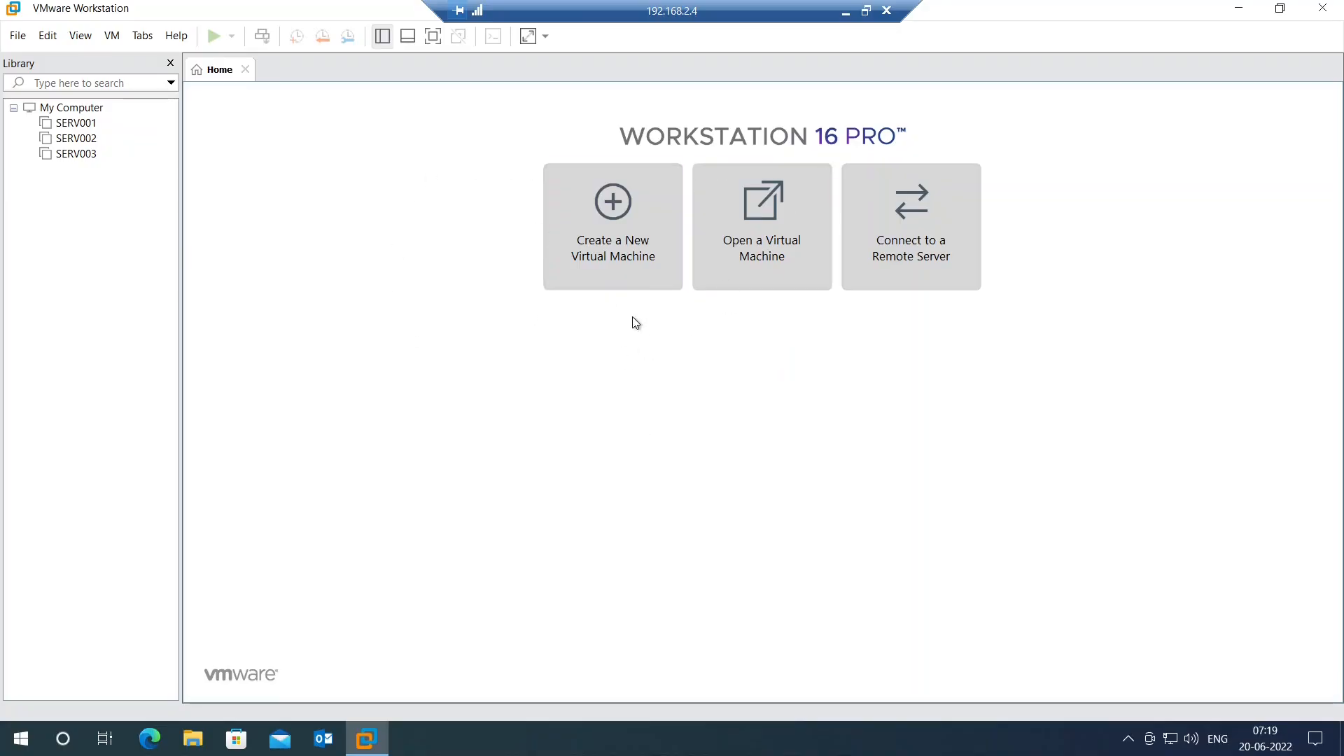
# Step: Start a Typical new VM that installs the OS later, with Windows Server 2016 as guest
pyautogui.click(615, 269)
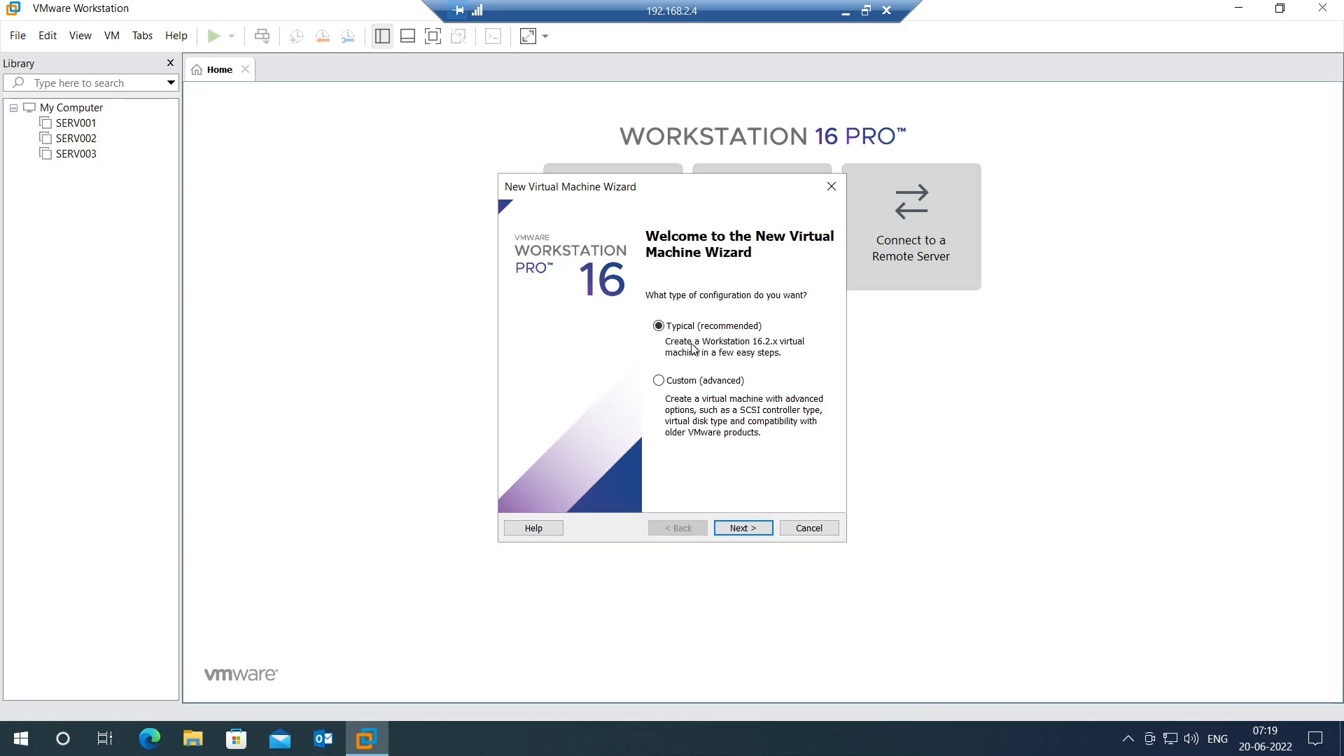
pyautogui.click(734, 536)
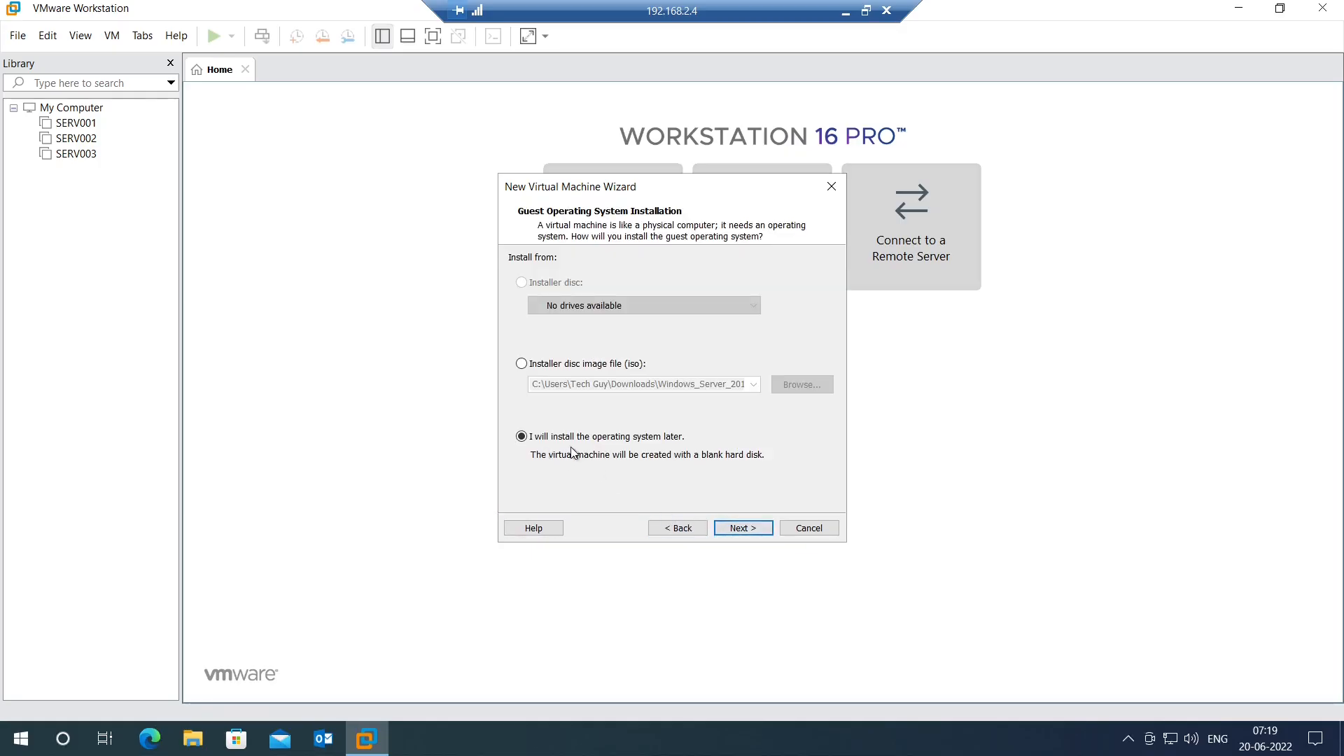
pyautogui.click(750, 532)
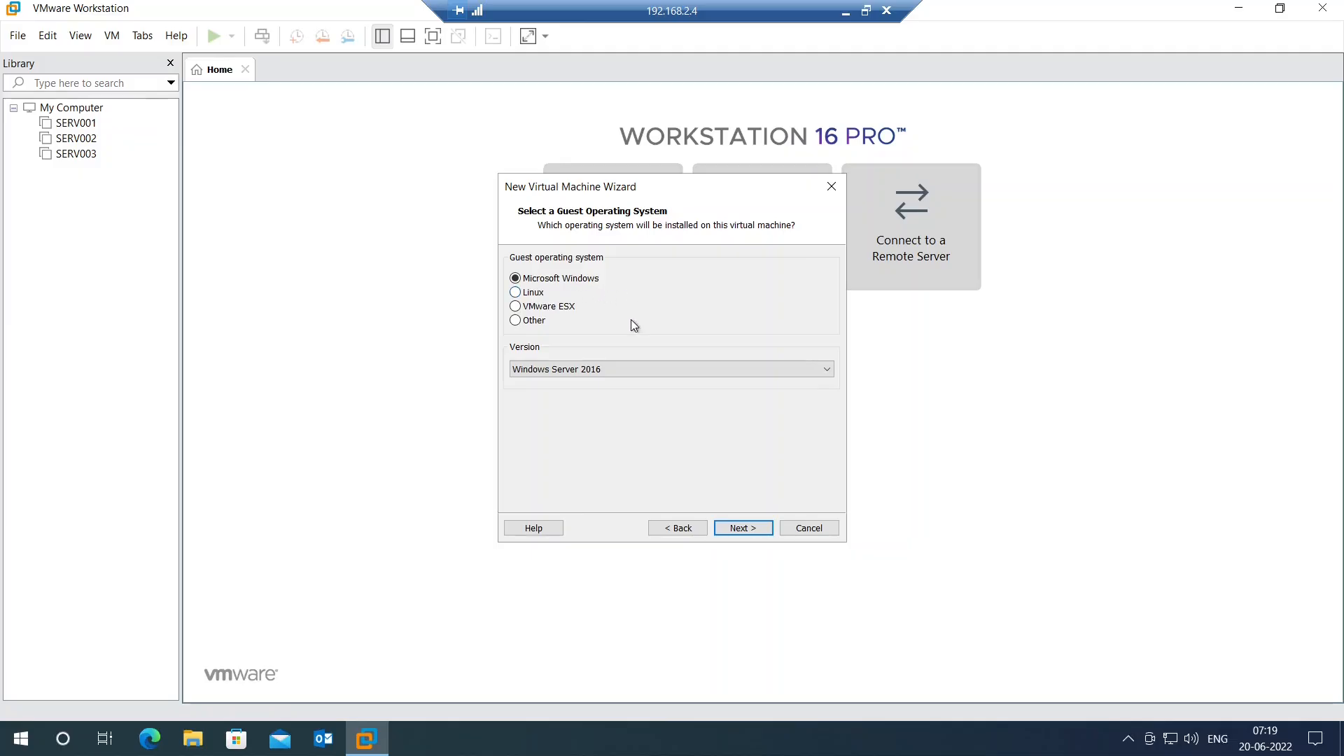
pyautogui.click(622, 375)
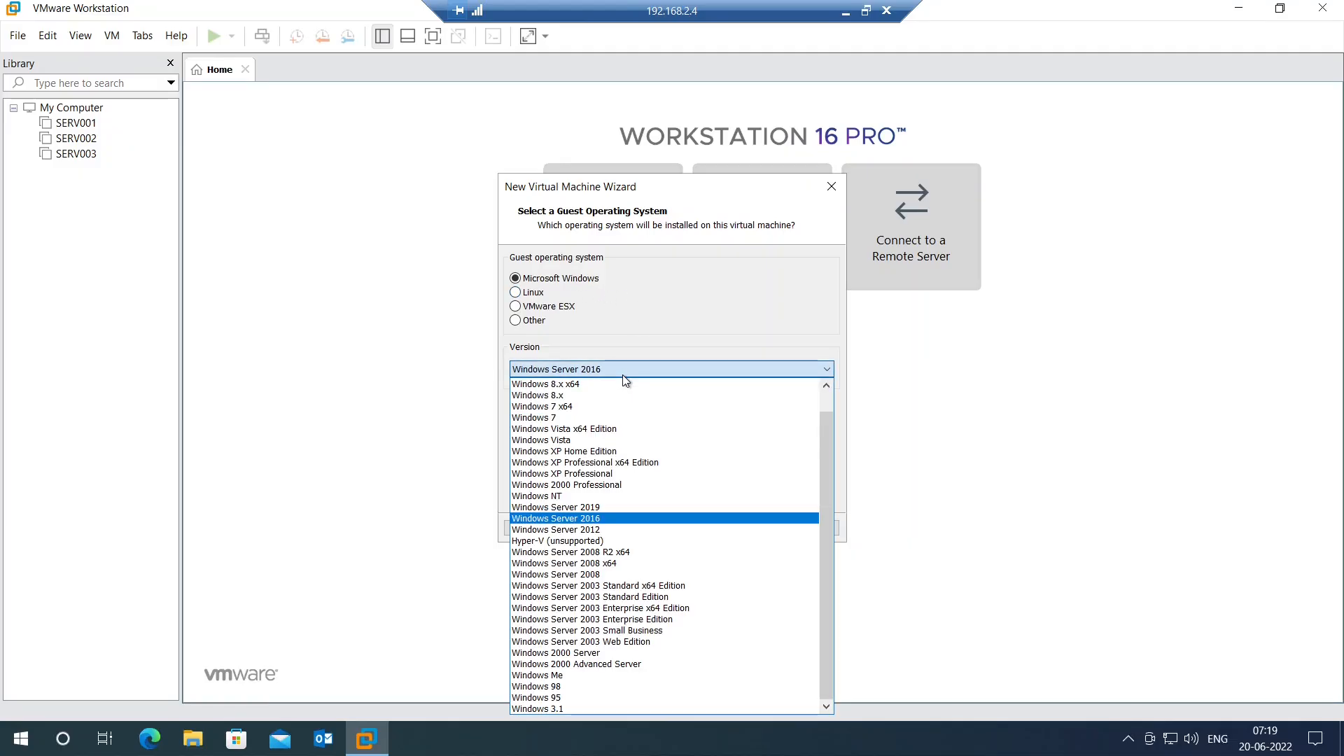
pyautogui.click(606, 521)
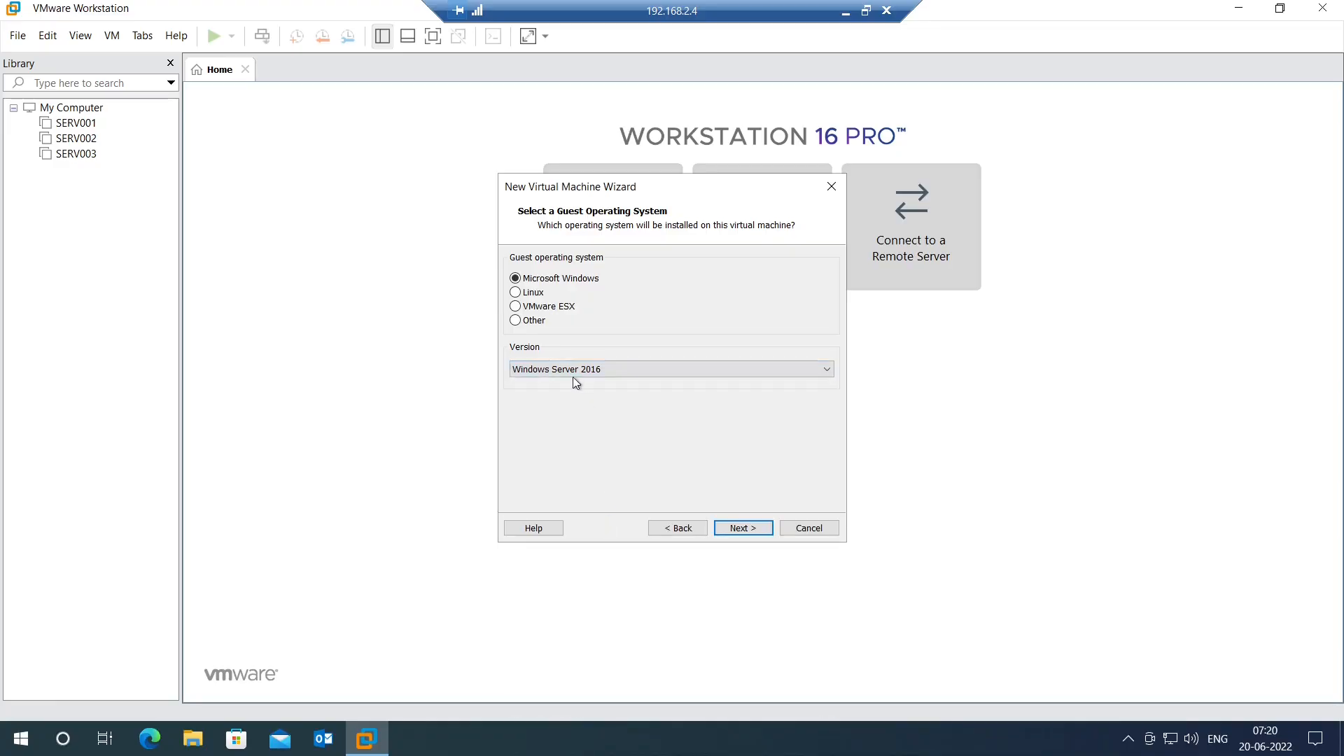
# Step: Name the VM 'Active Directory ( DC )' and keep a 60 GB disk split into multiple files
pyautogui.click(740, 531)
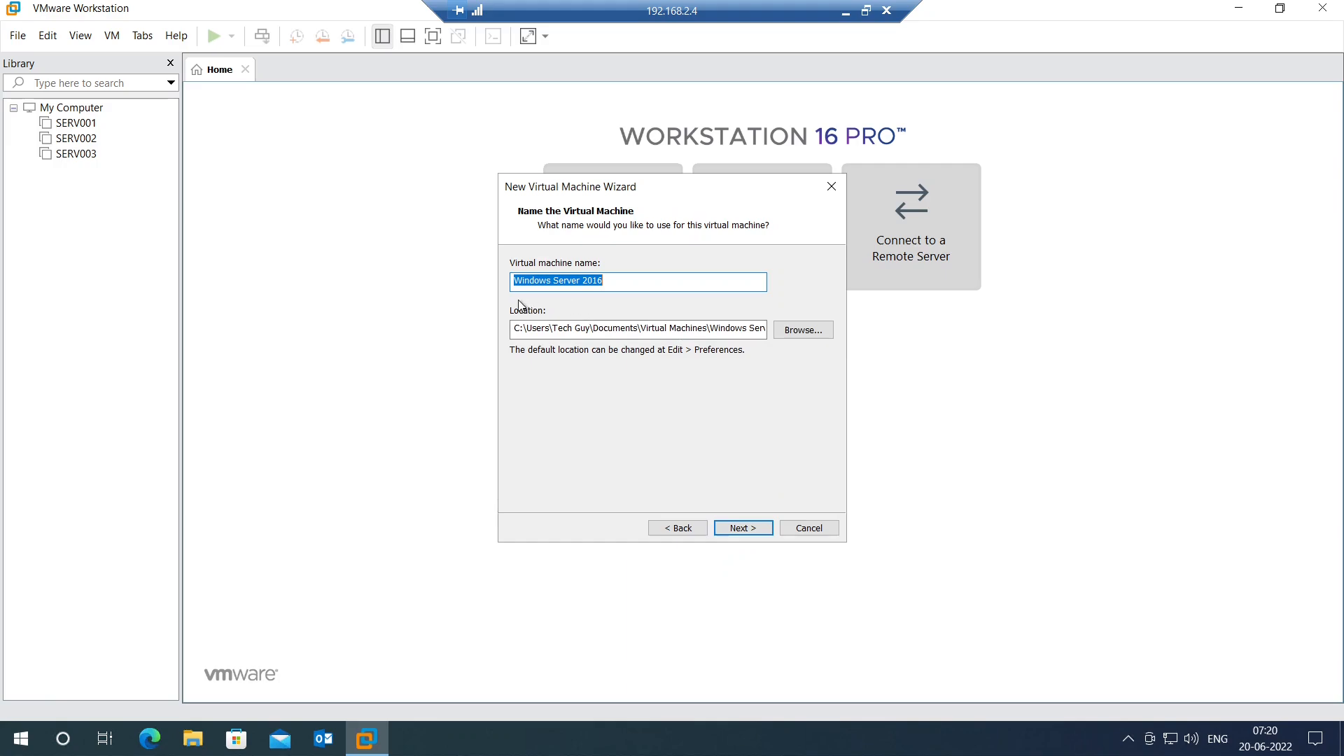
pyautogui.press('BackSpace')
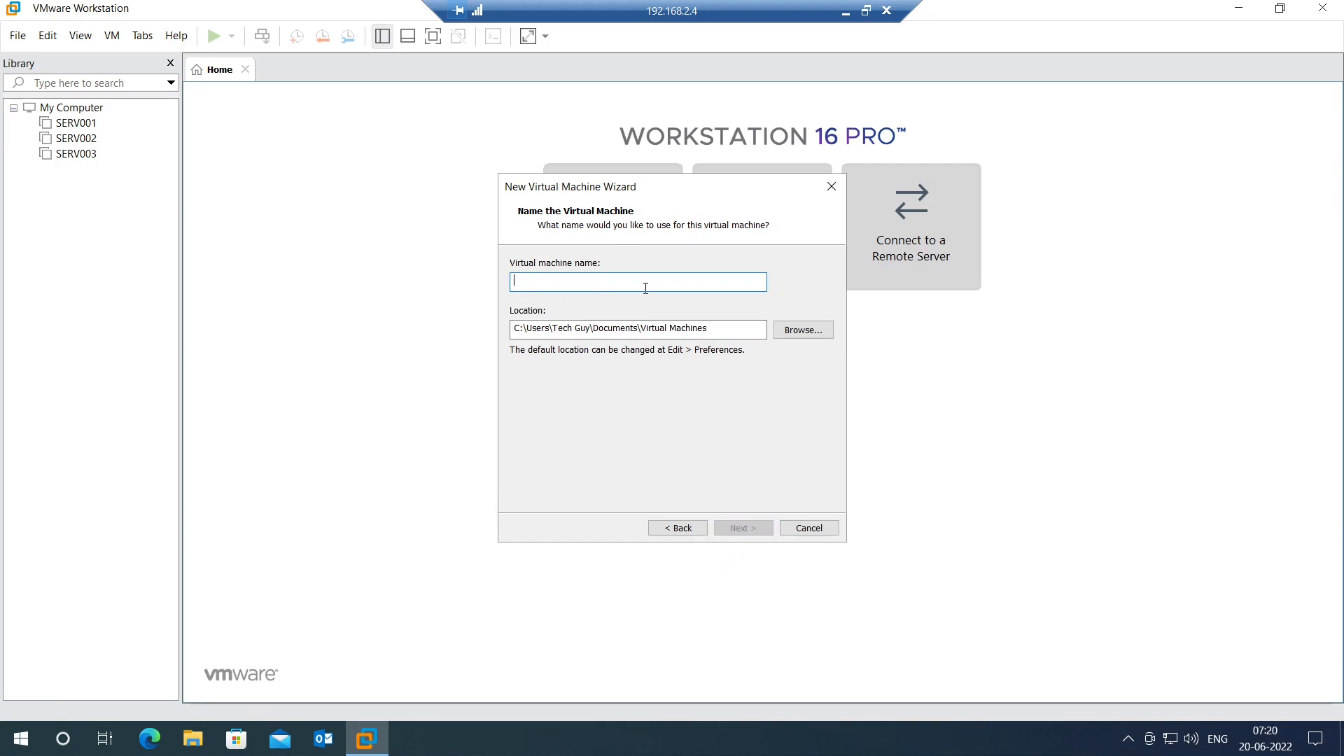
pyautogui.write('Act')
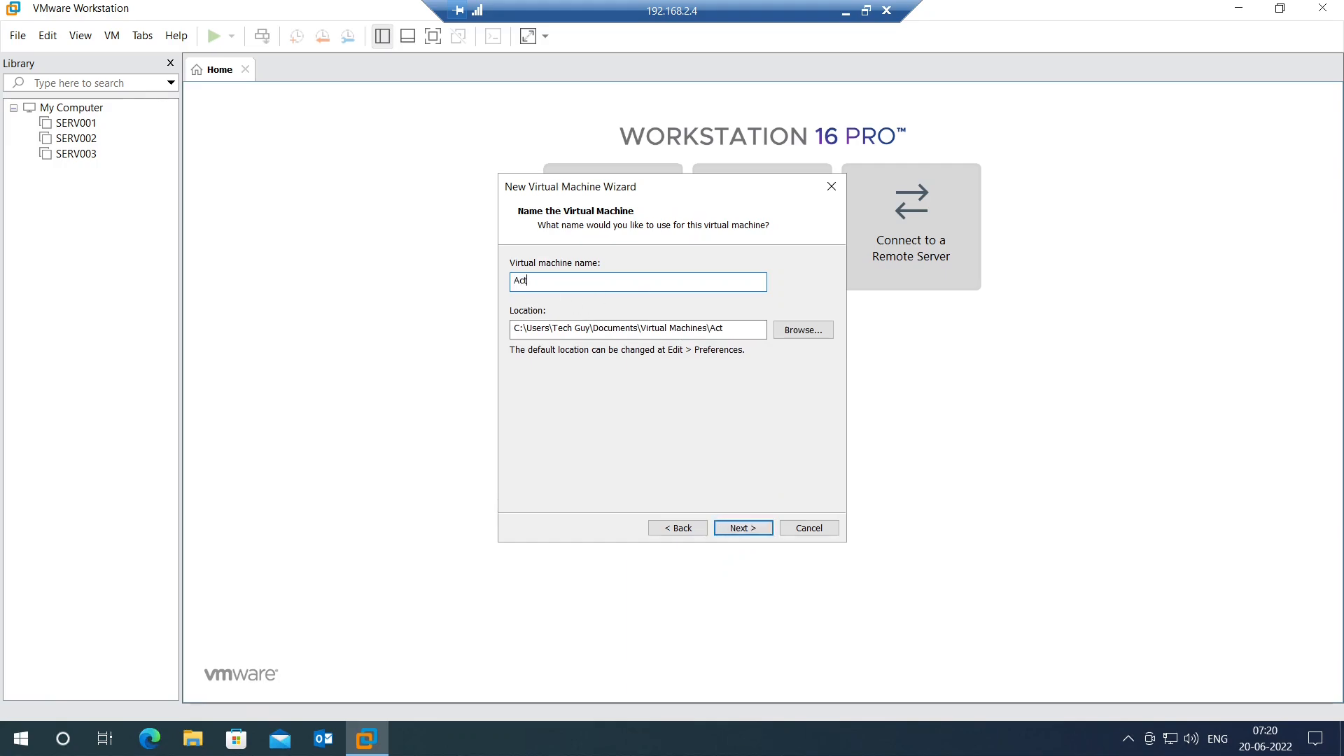
pyautogui.write('ive Directory ( DC')
pyautogui.click(741, 534)
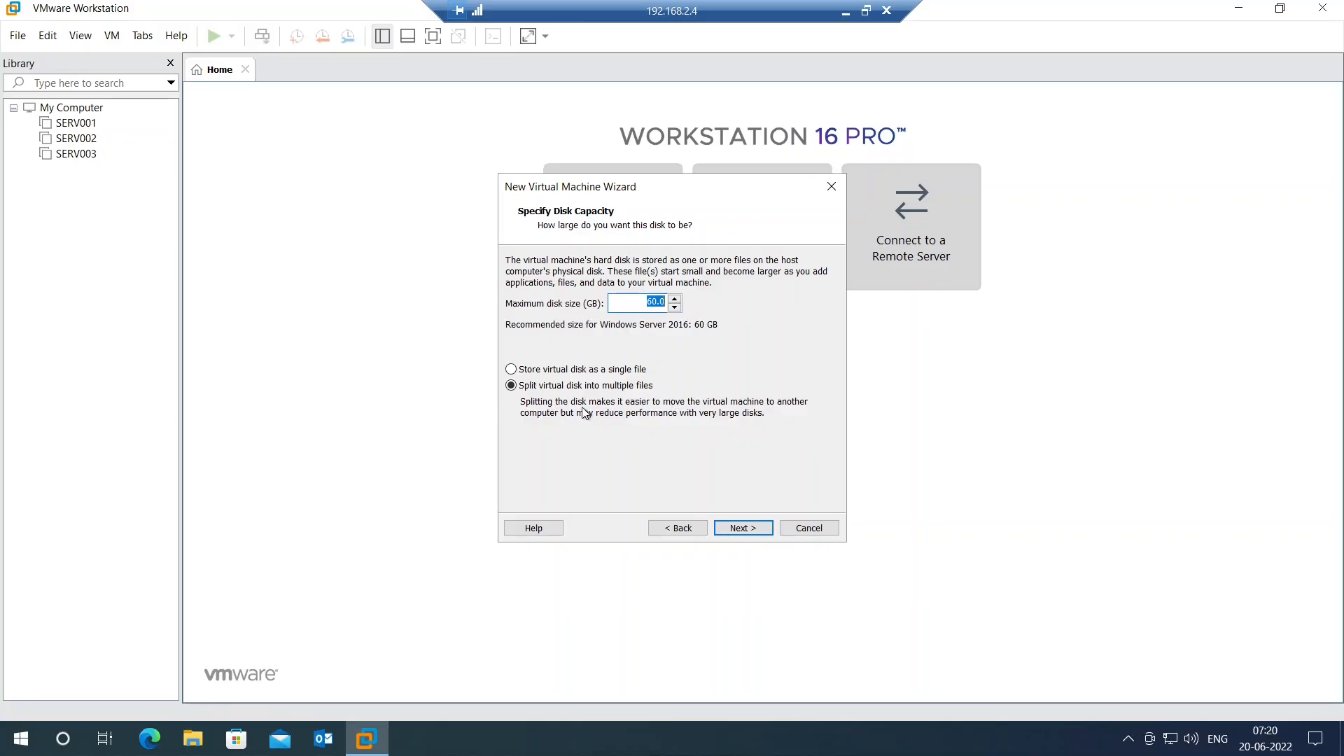
pyautogui.click(743, 527)
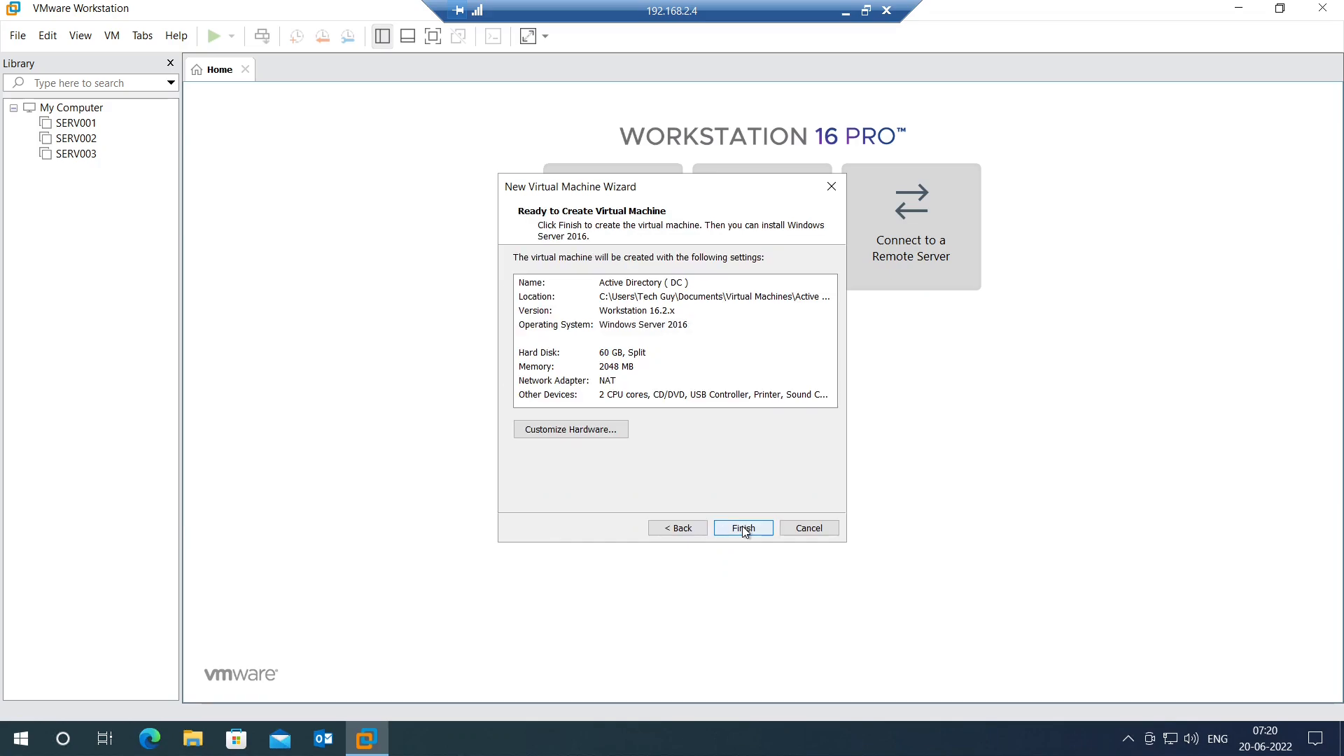
# Step: Set the new machine's memory to 4 GB under Customize Hardware
pyautogui.click(575, 434)
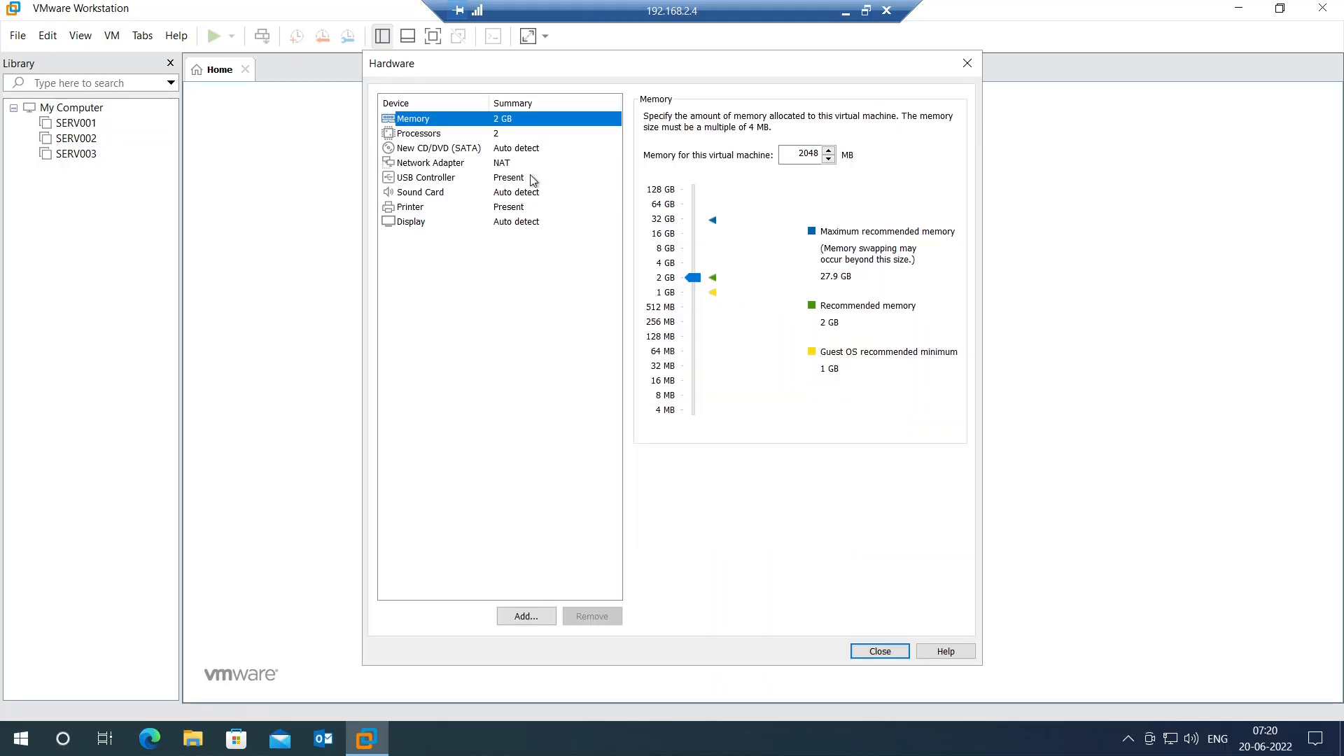
pyautogui.click(804, 155)
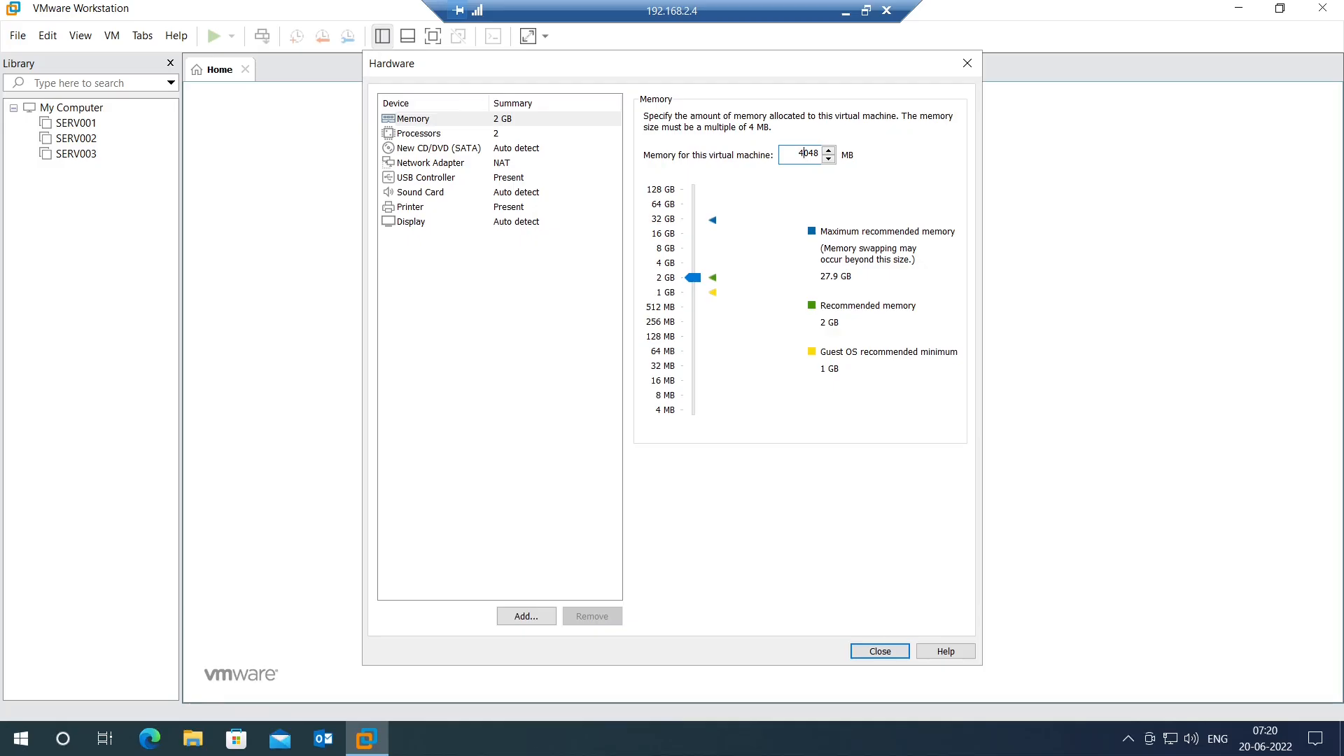
pyautogui.write('4')
# Step: Enable display stretch mode with Free stretch
pyautogui.click(499, 225)
pyautogui.click(649, 324)
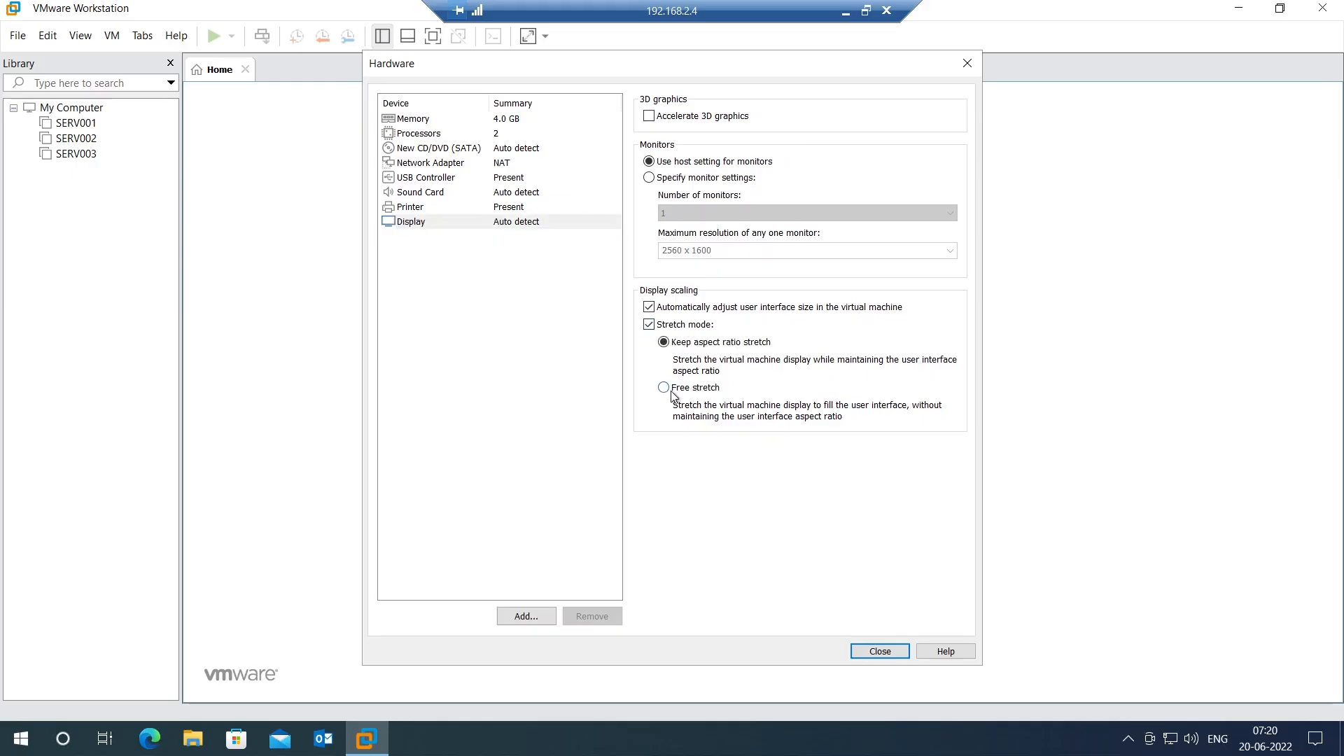
pyautogui.click(664, 387)
# Step: Finish creating the Active Directory ( DC ) VM and open its settings
pyautogui.click(893, 653)
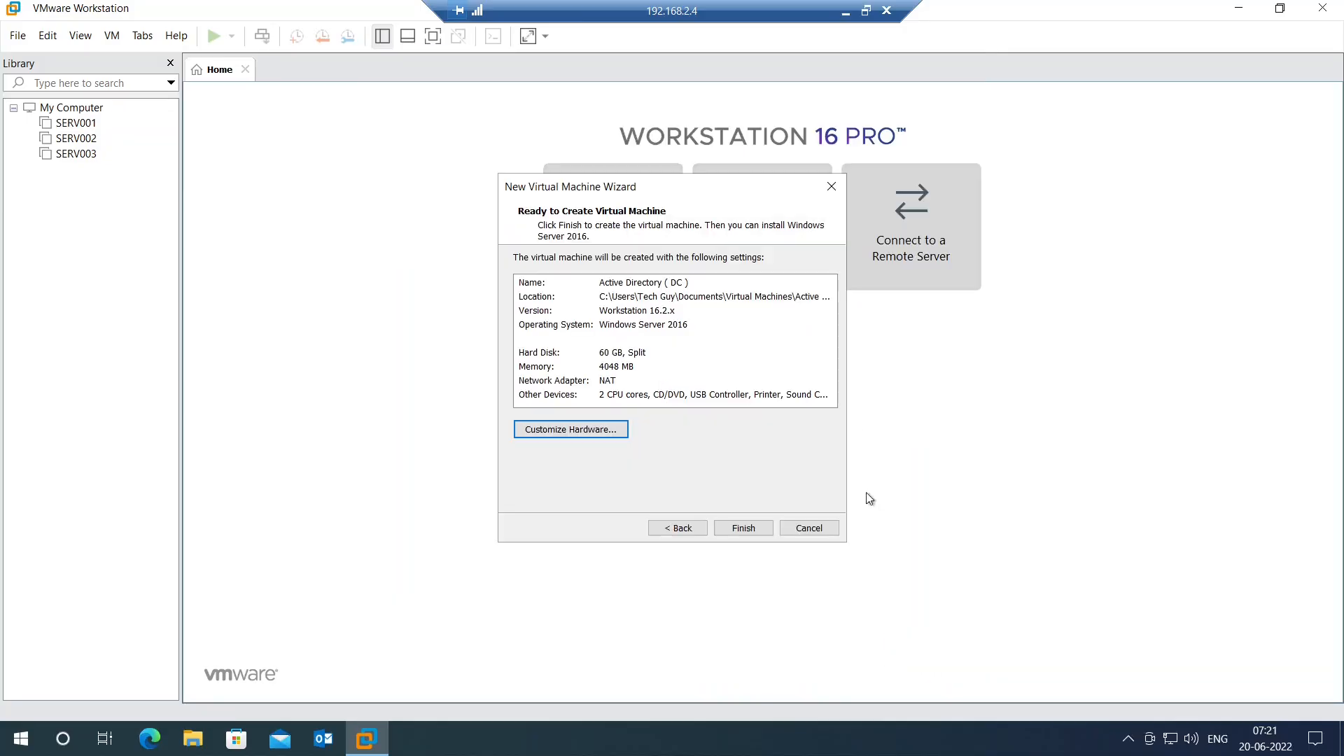
pyautogui.click(751, 533)
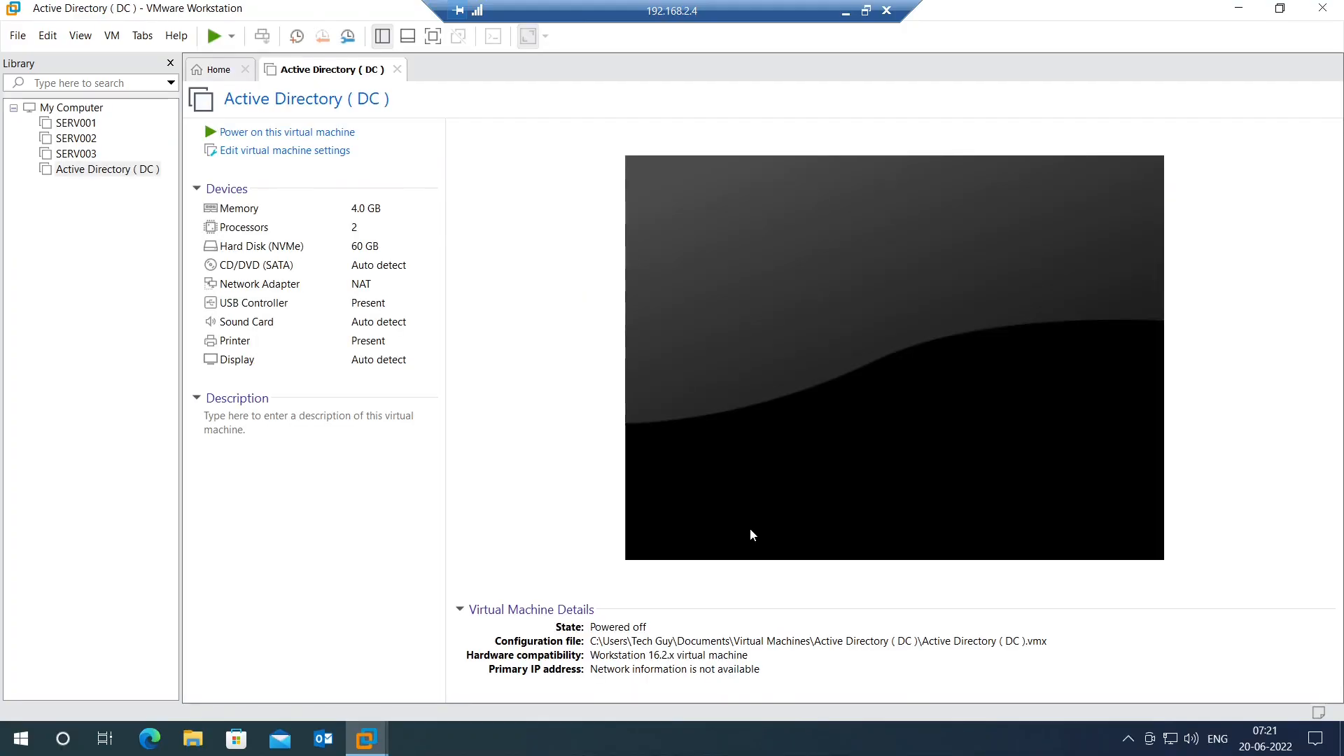
pyautogui.click(292, 152)
# Step: Attach the Windows Server 2016 ISO from Downloads to the CD/DVD drive
pyautogui.click(433, 172)
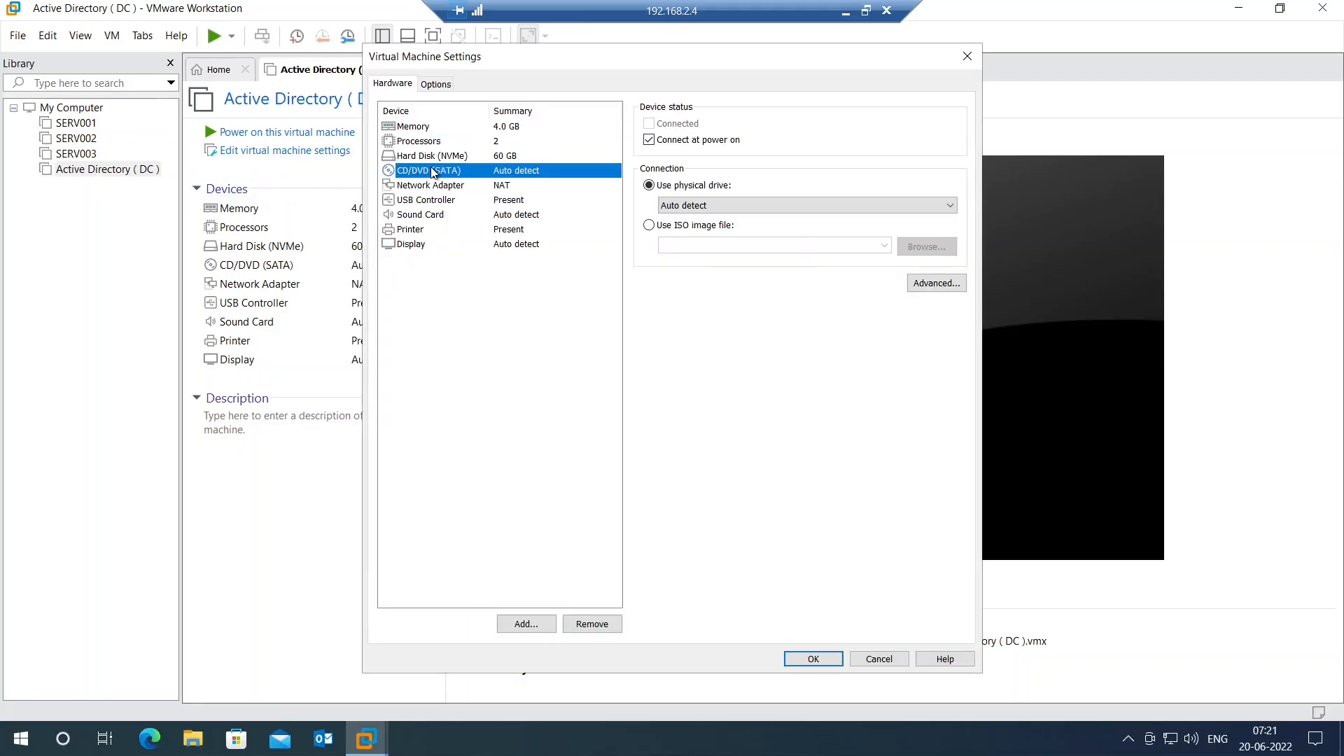
pyautogui.click(648, 225)
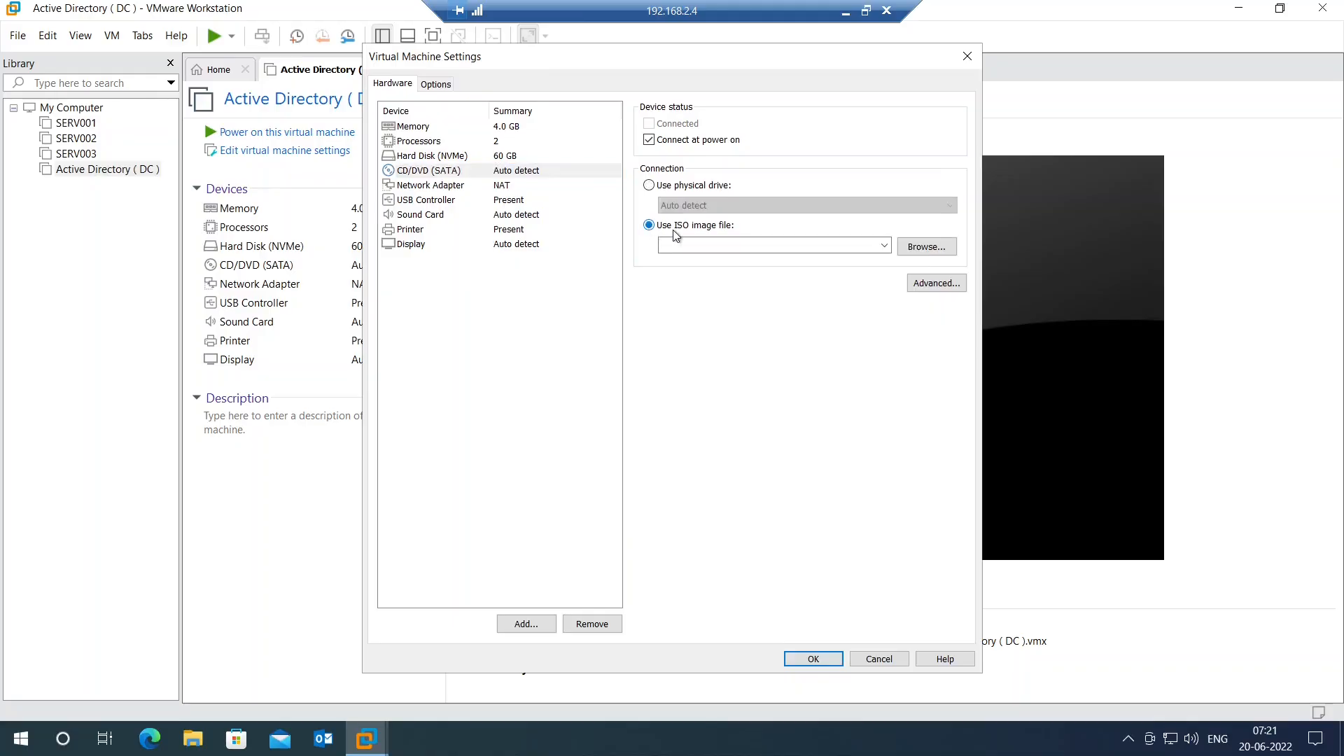
pyautogui.click(925, 247)
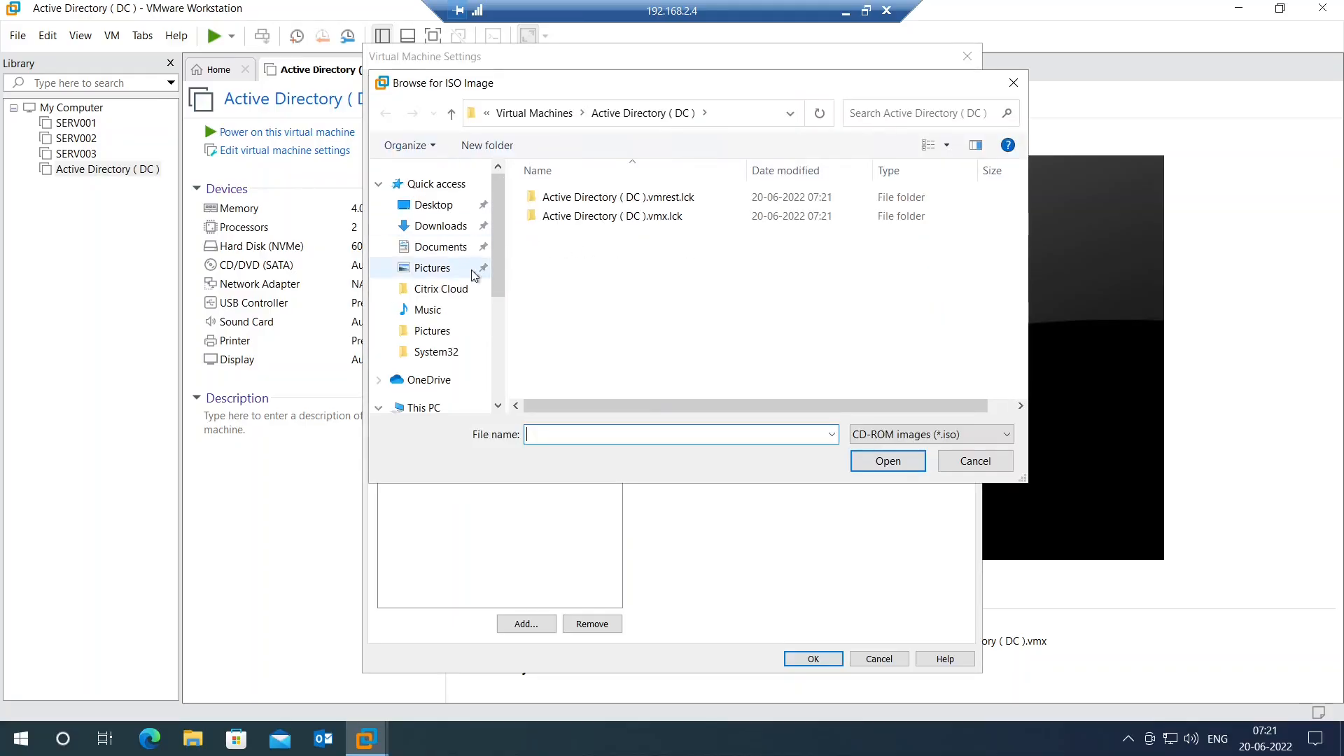
pyautogui.click(451, 227)
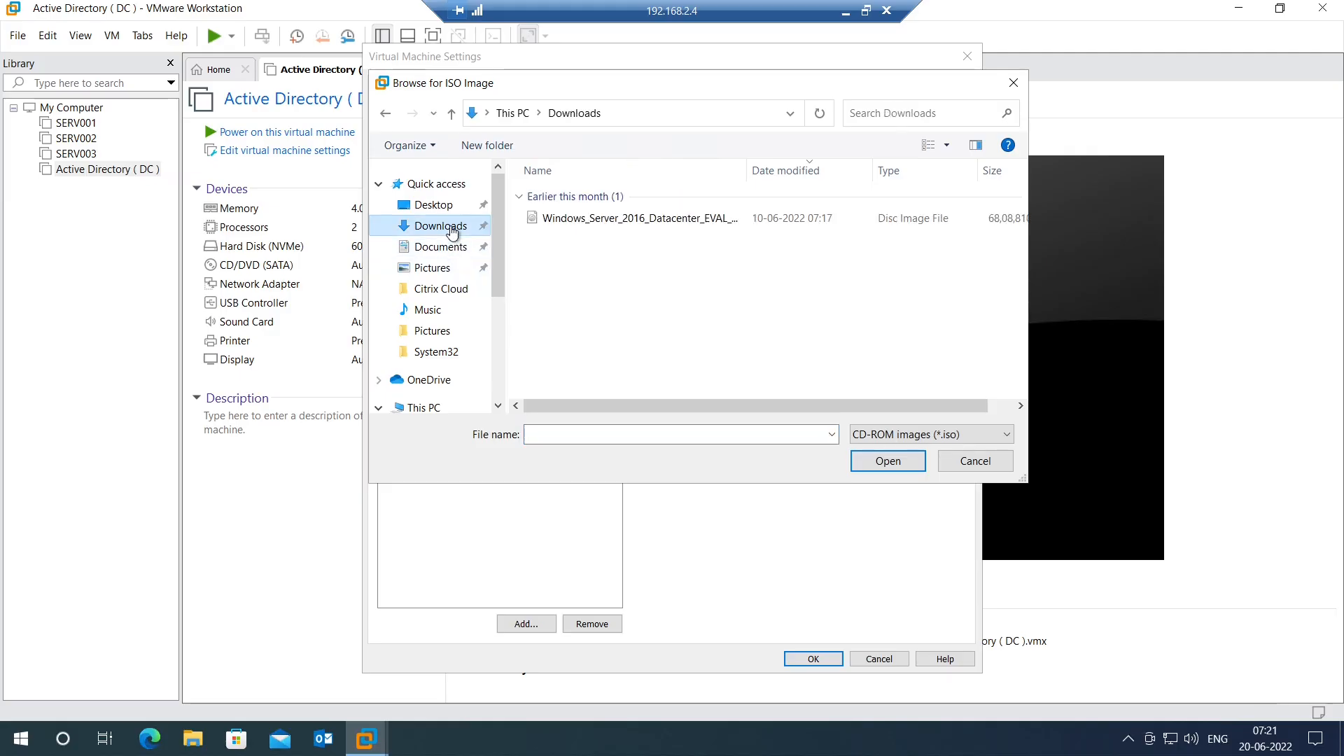
pyautogui.click(627, 221)
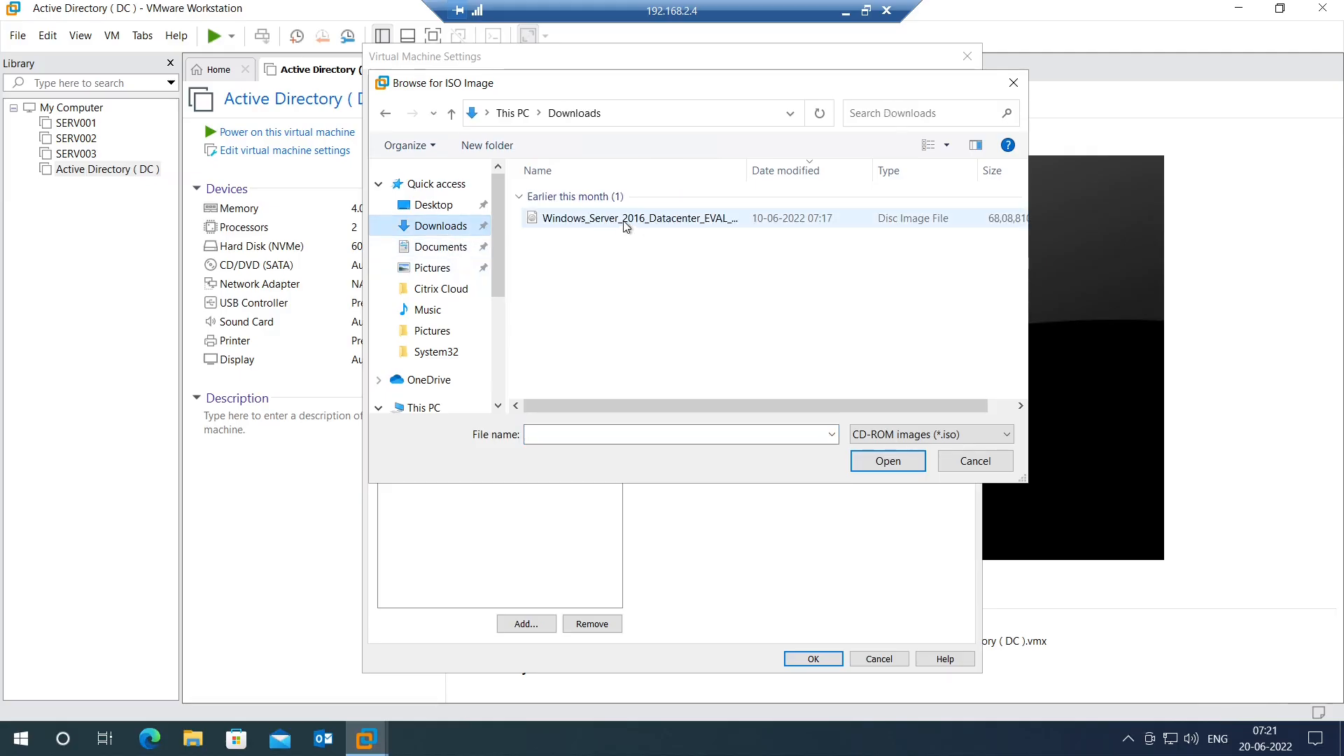
pyautogui.click(887, 467)
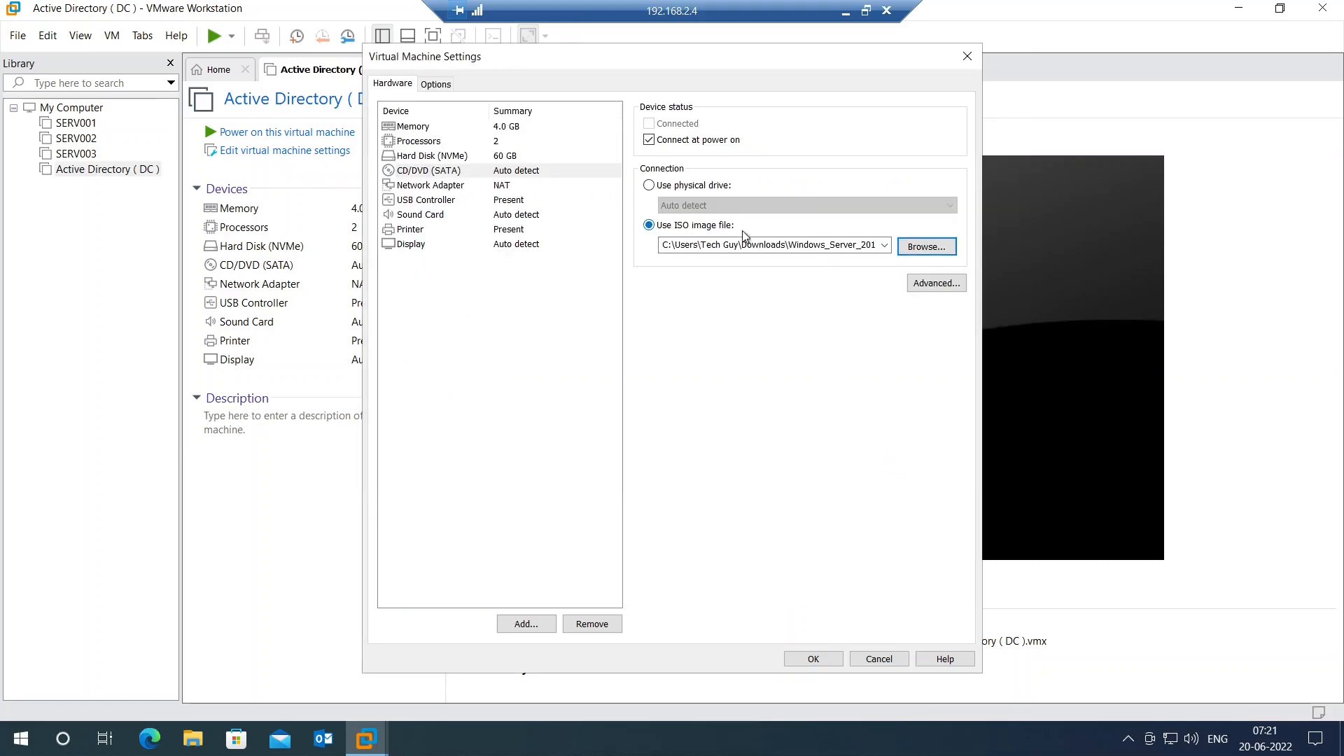
# Step: Review the Options entries from Power to Appliance View, then confirm settings with OK
pyautogui.click(437, 85)
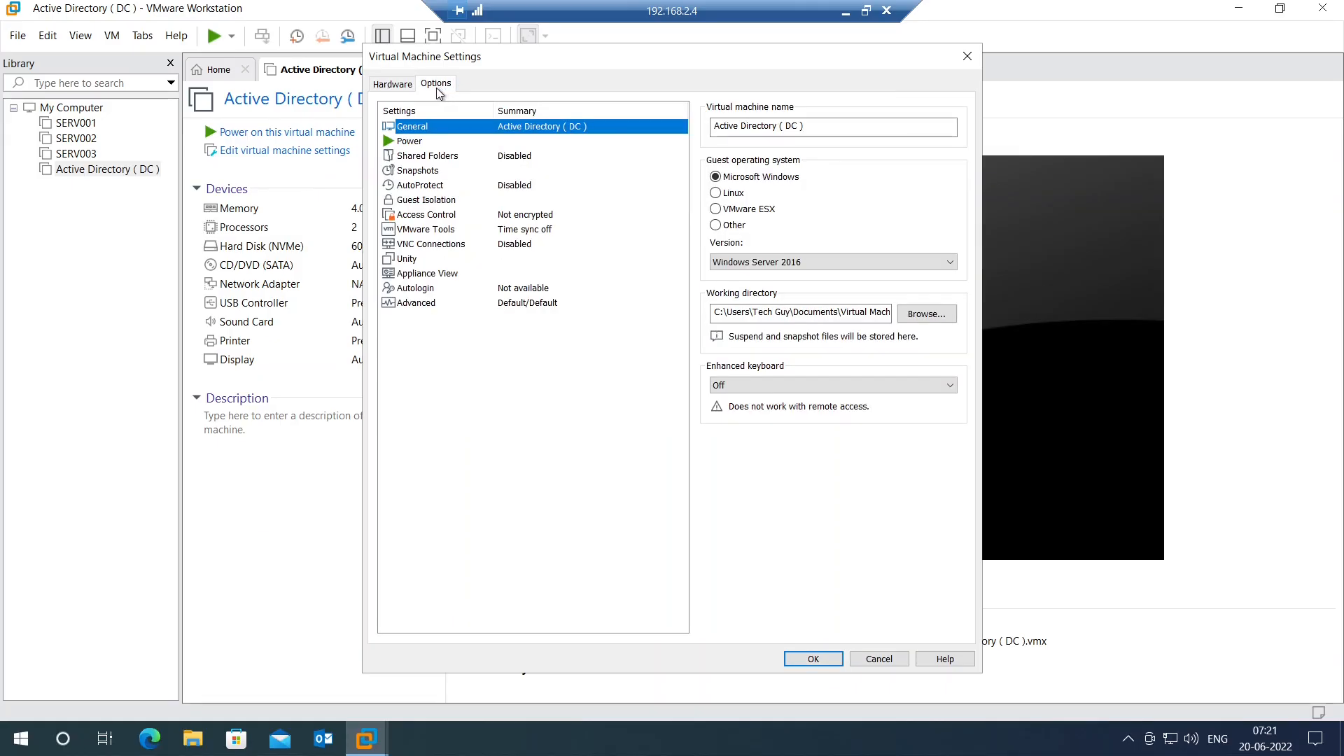
pyautogui.click(414, 143)
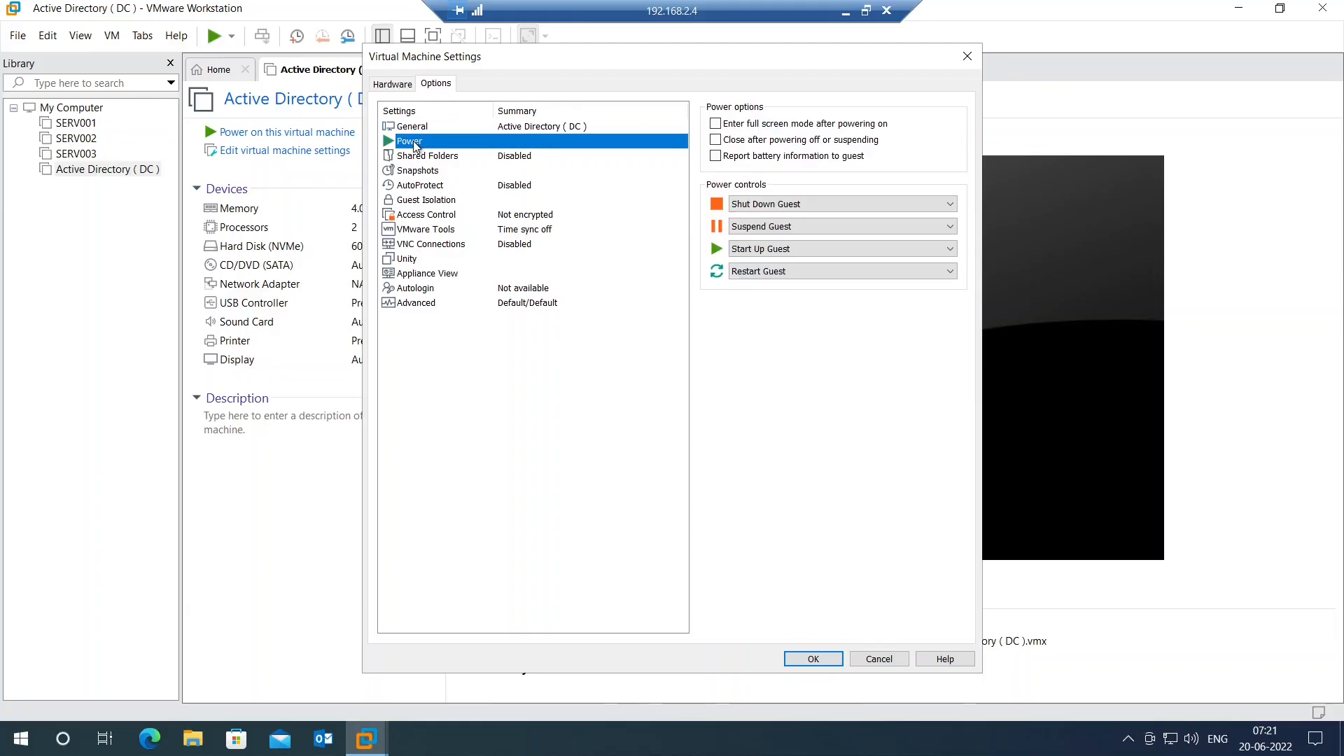
pyautogui.click(417, 157)
pyautogui.click(418, 171)
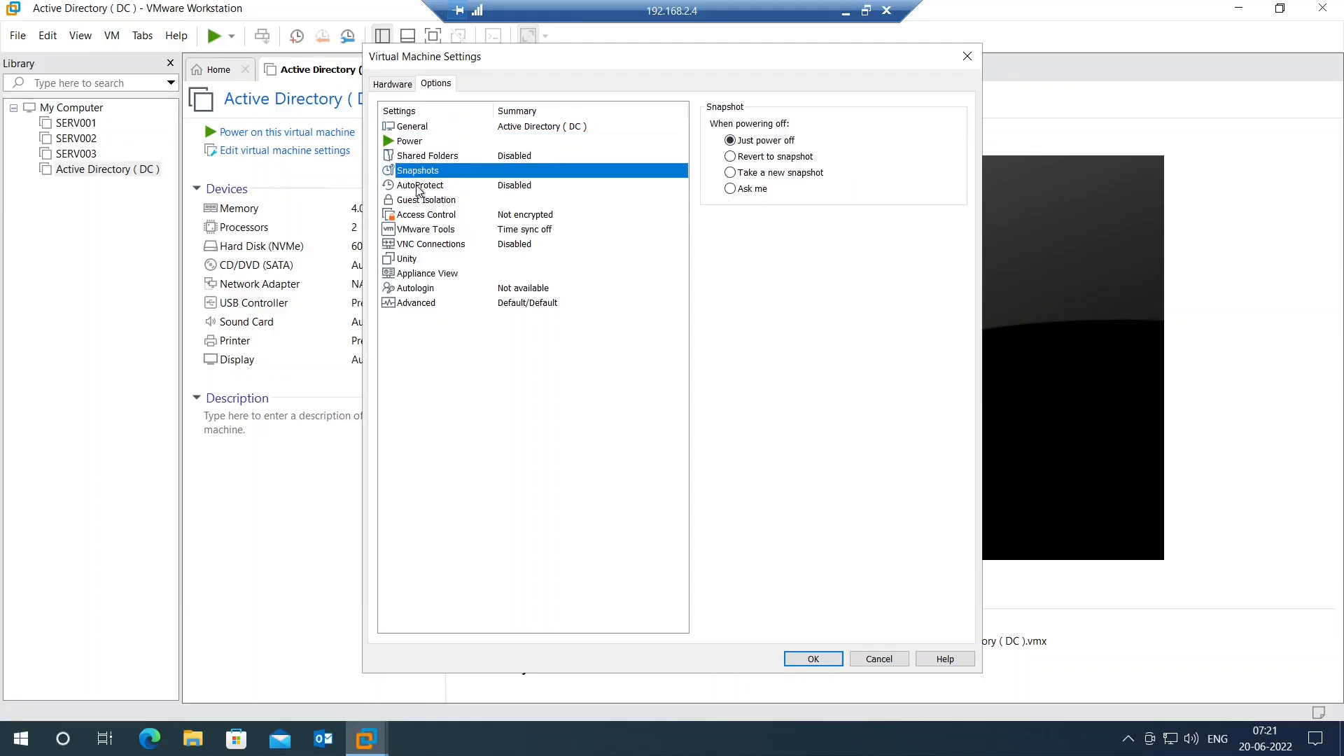
pyautogui.click(419, 187)
pyautogui.click(423, 200)
pyautogui.click(425, 216)
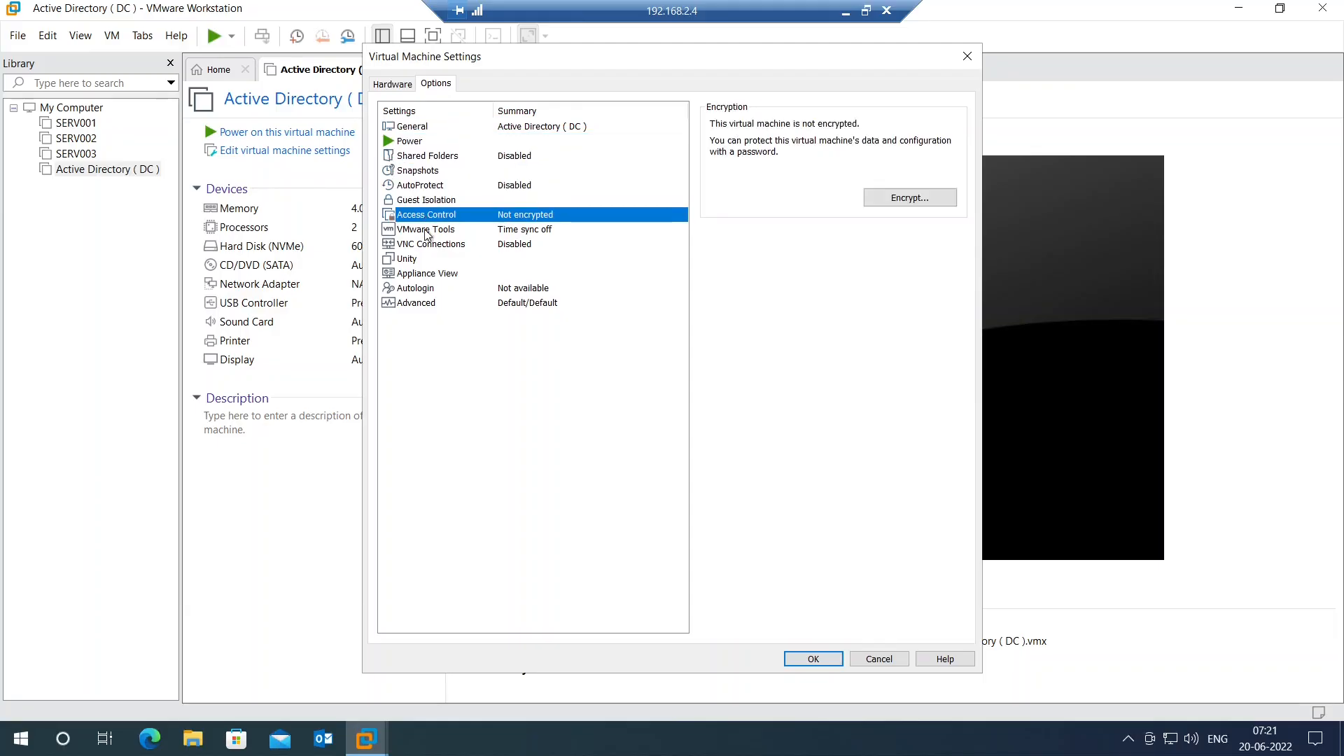
pyautogui.click(427, 231)
pyautogui.click(430, 245)
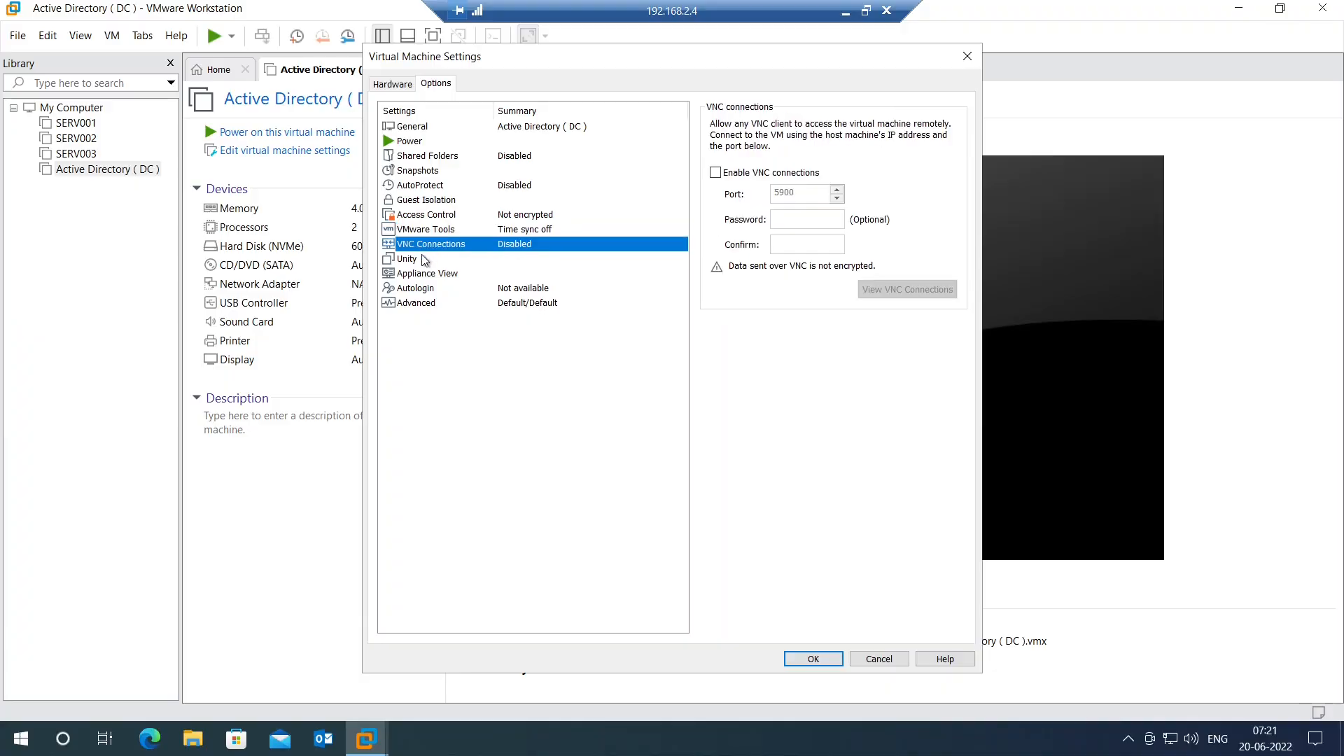
pyautogui.click(423, 259)
pyautogui.click(426, 274)
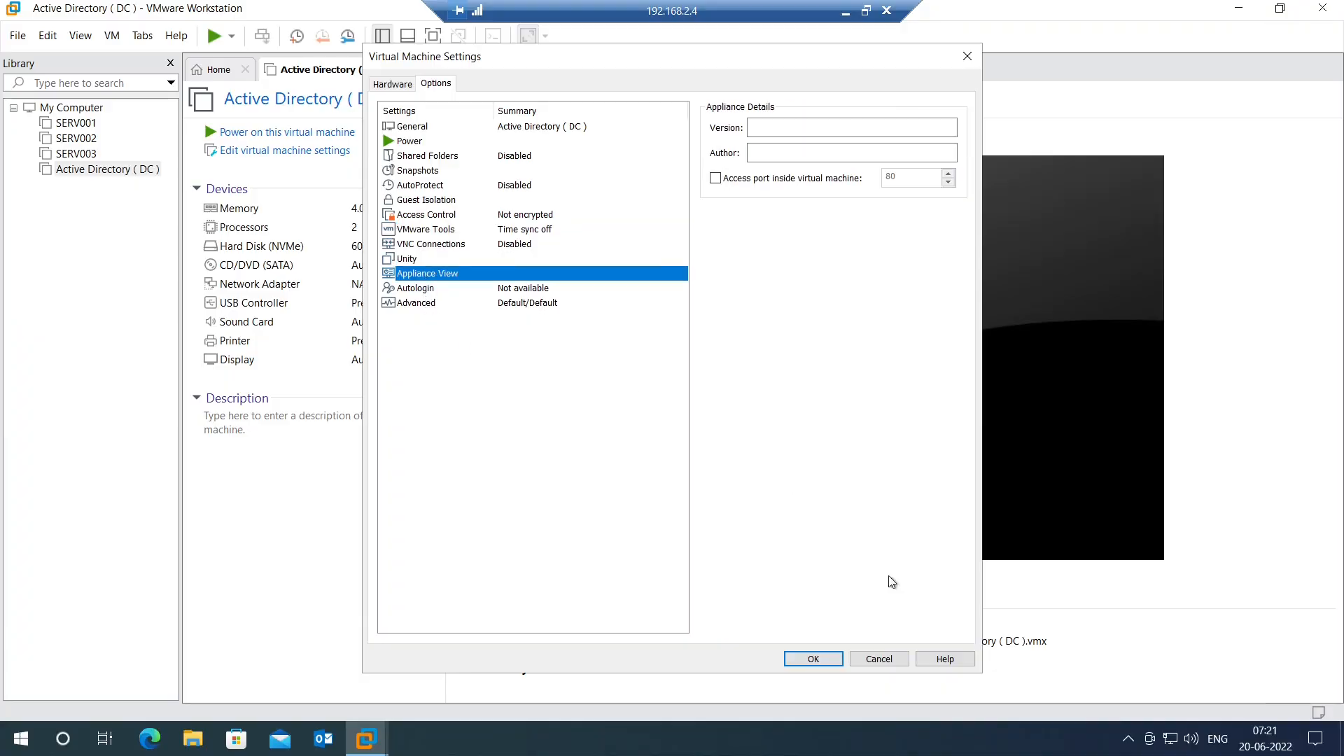
pyautogui.click(832, 659)
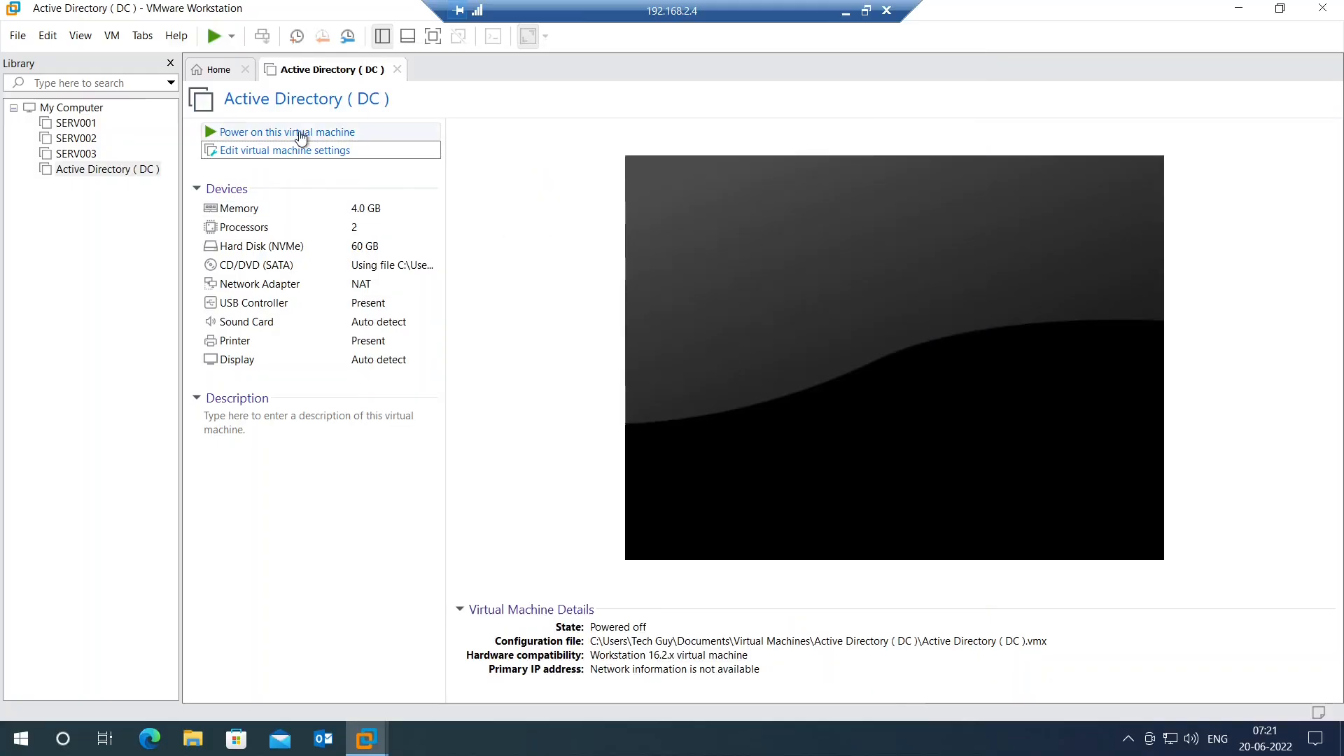
# Step: Power on the VM, dismiss the info bar, and bring up its Options settings
pyautogui.click(301, 133)
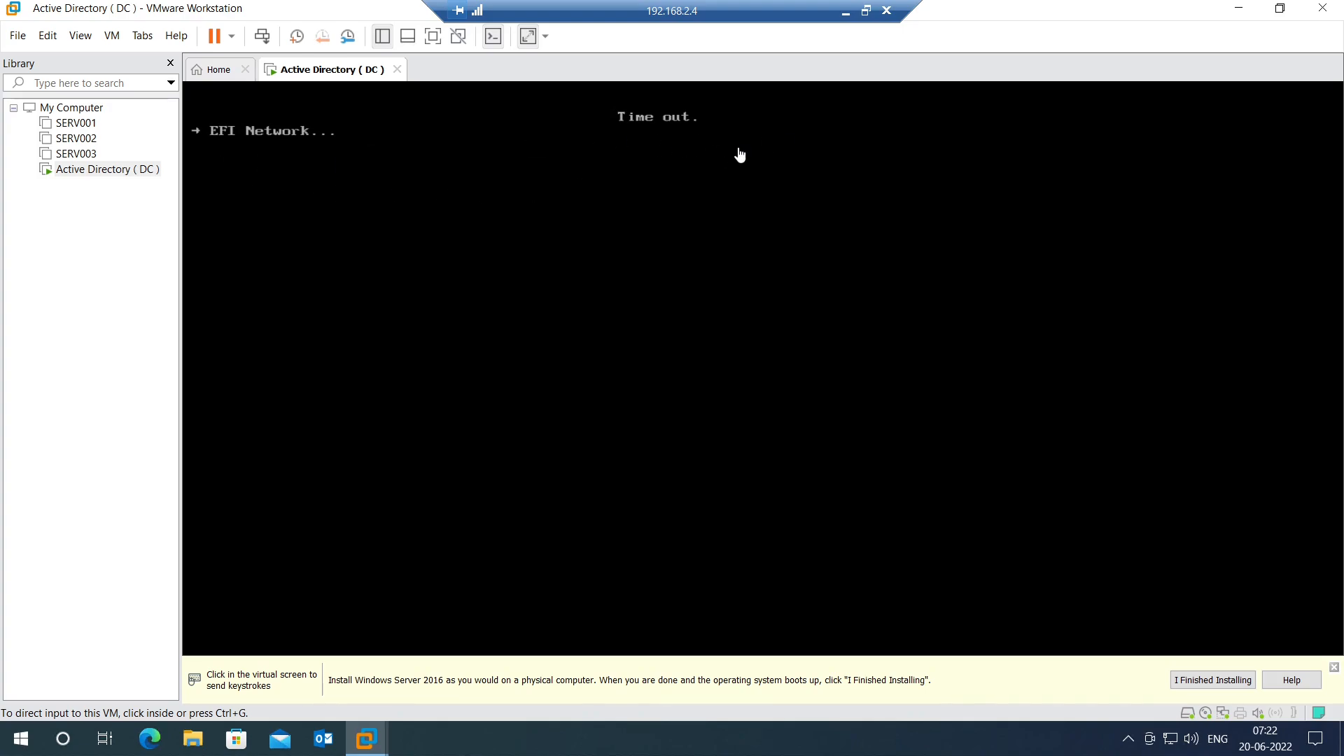
pyautogui.click(1334, 668)
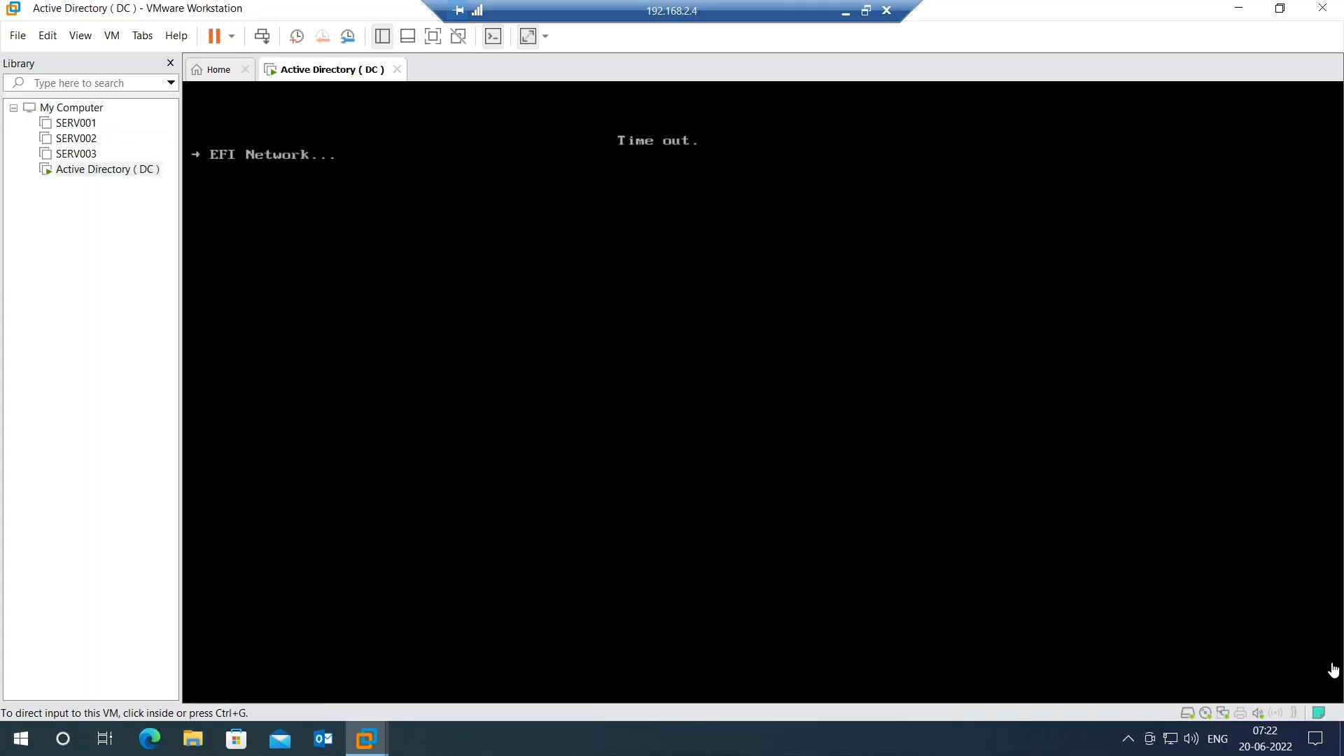
pyautogui.rightClick(312, 78)
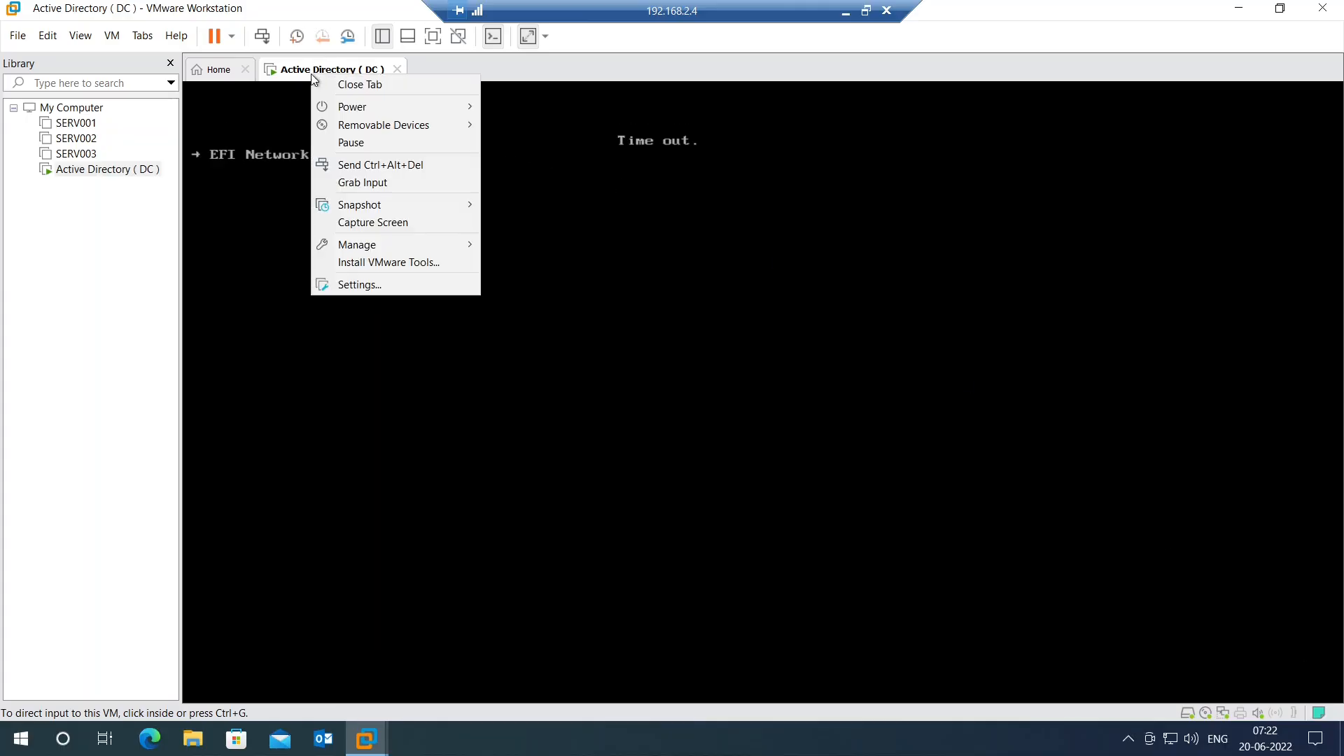
pyautogui.click(370, 287)
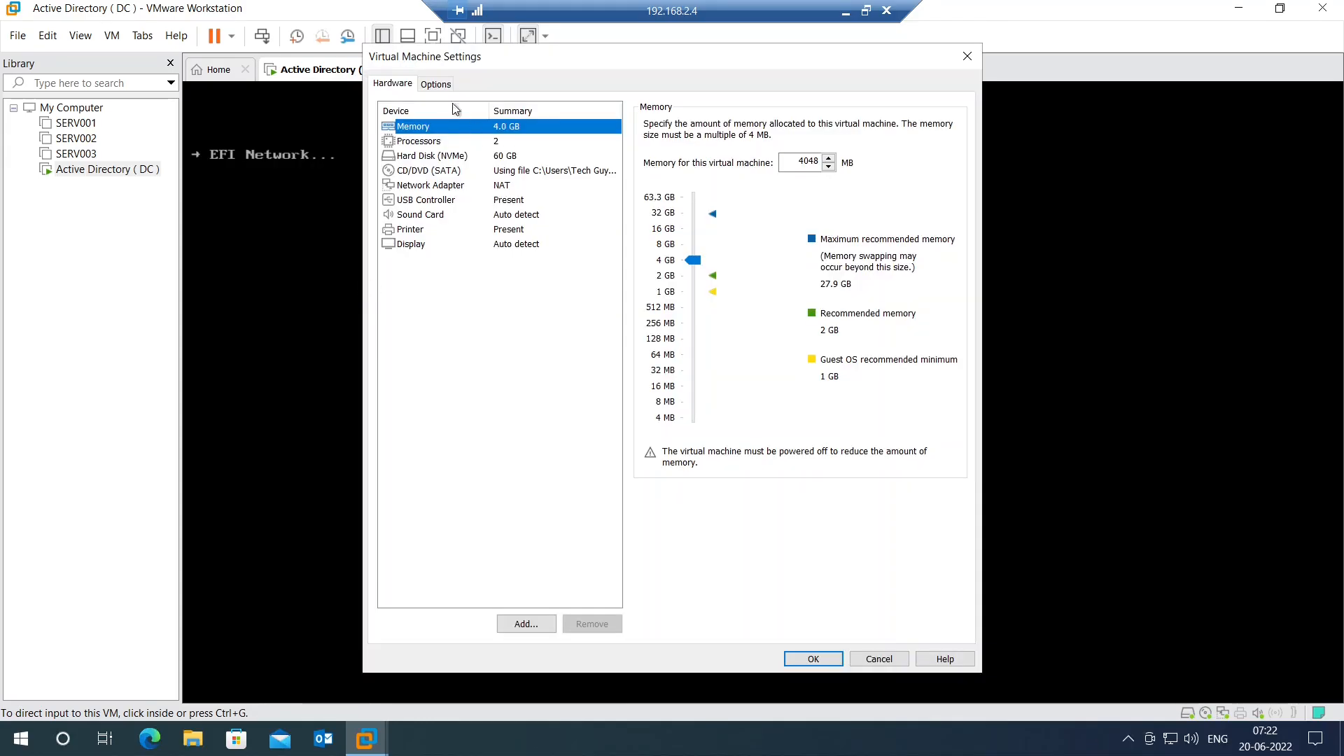
pyautogui.click(429, 87)
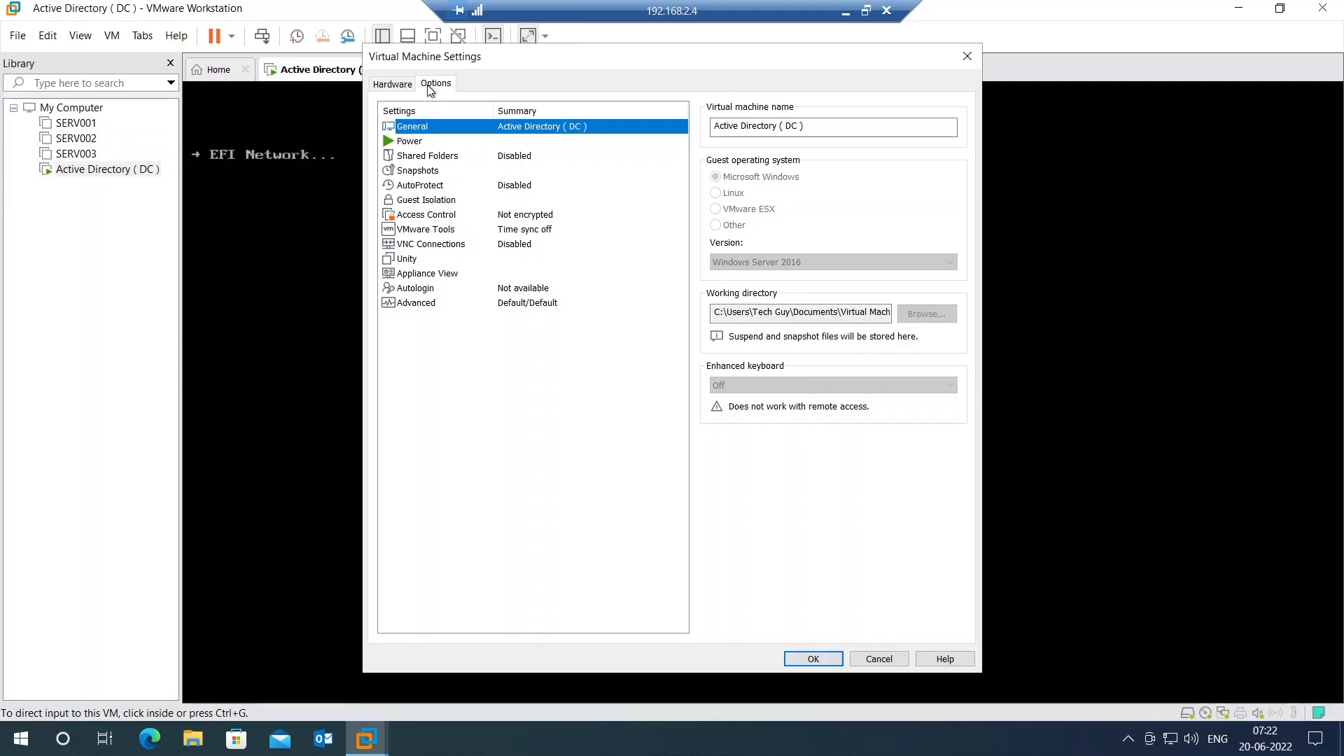
# Step: Browse the Options entries down to Advanced, showing UEFI firmware, then close without changes
pyautogui.click(413, 142)
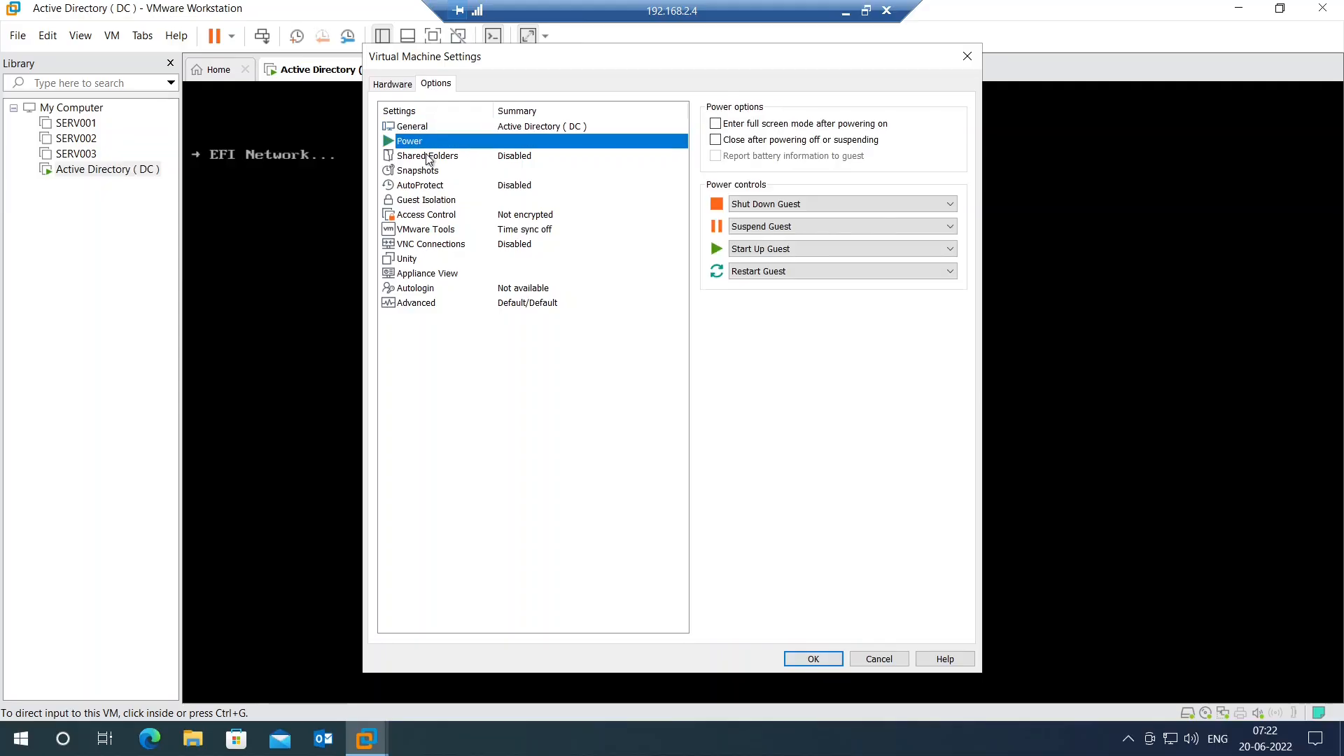
pyautogui.click(429, 156)
pyautogui.click(423, 172)
pyautogui.click(421, 188)
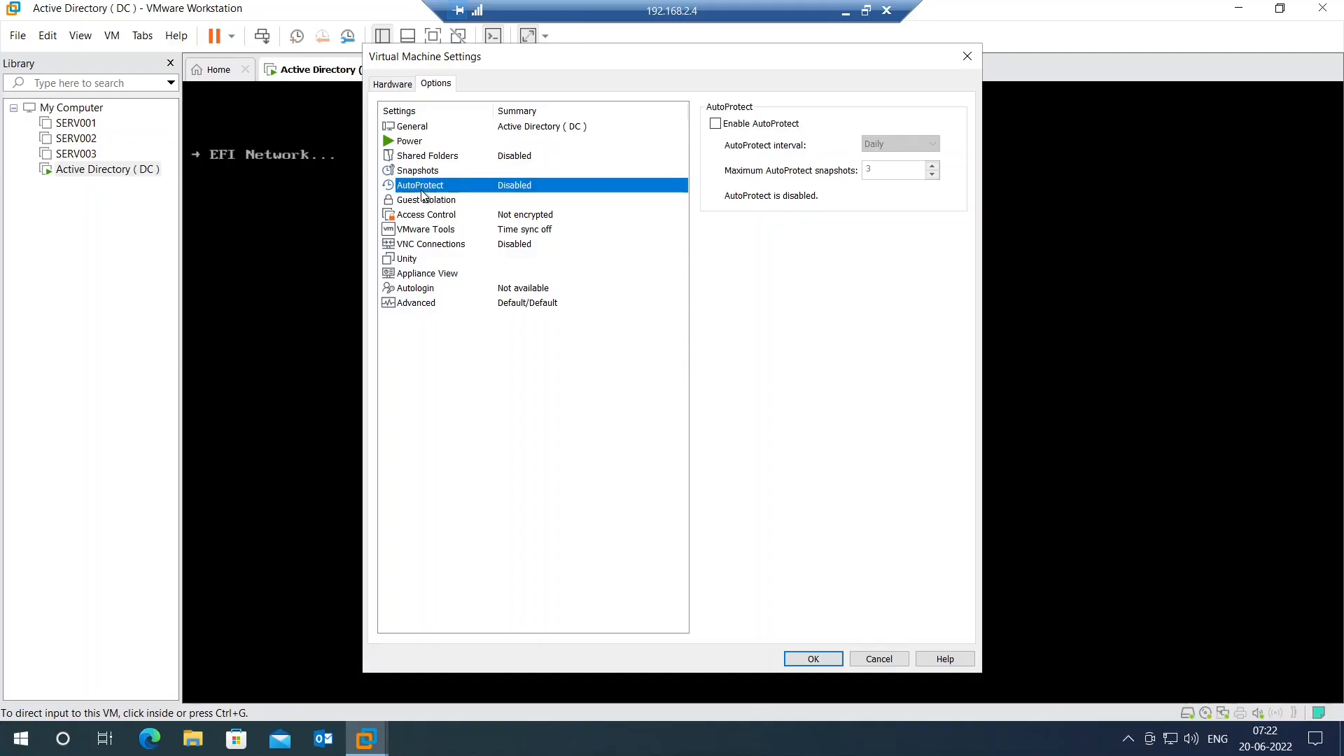
pyautogui.click(424, 201)
pyautogui.click(426, 217)
pyautogui.click(430, 232)
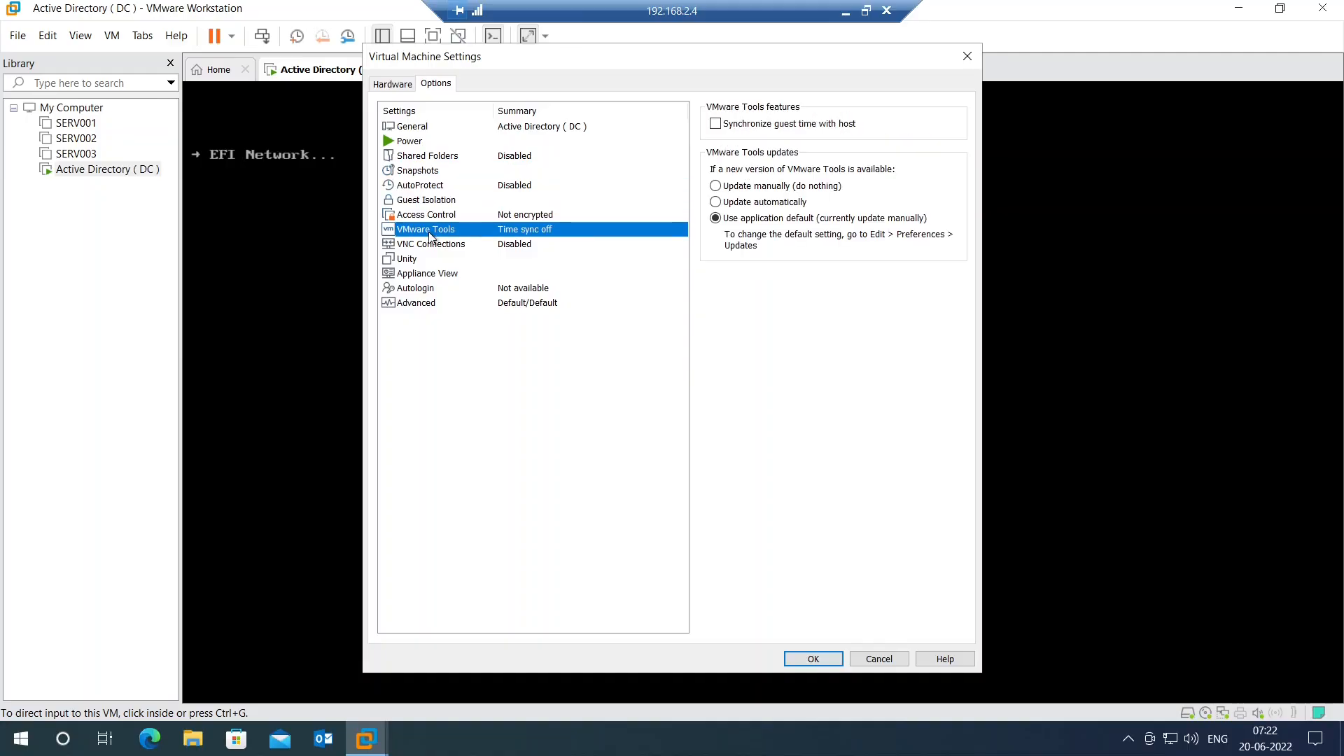
pyautogui.click(436, 246)
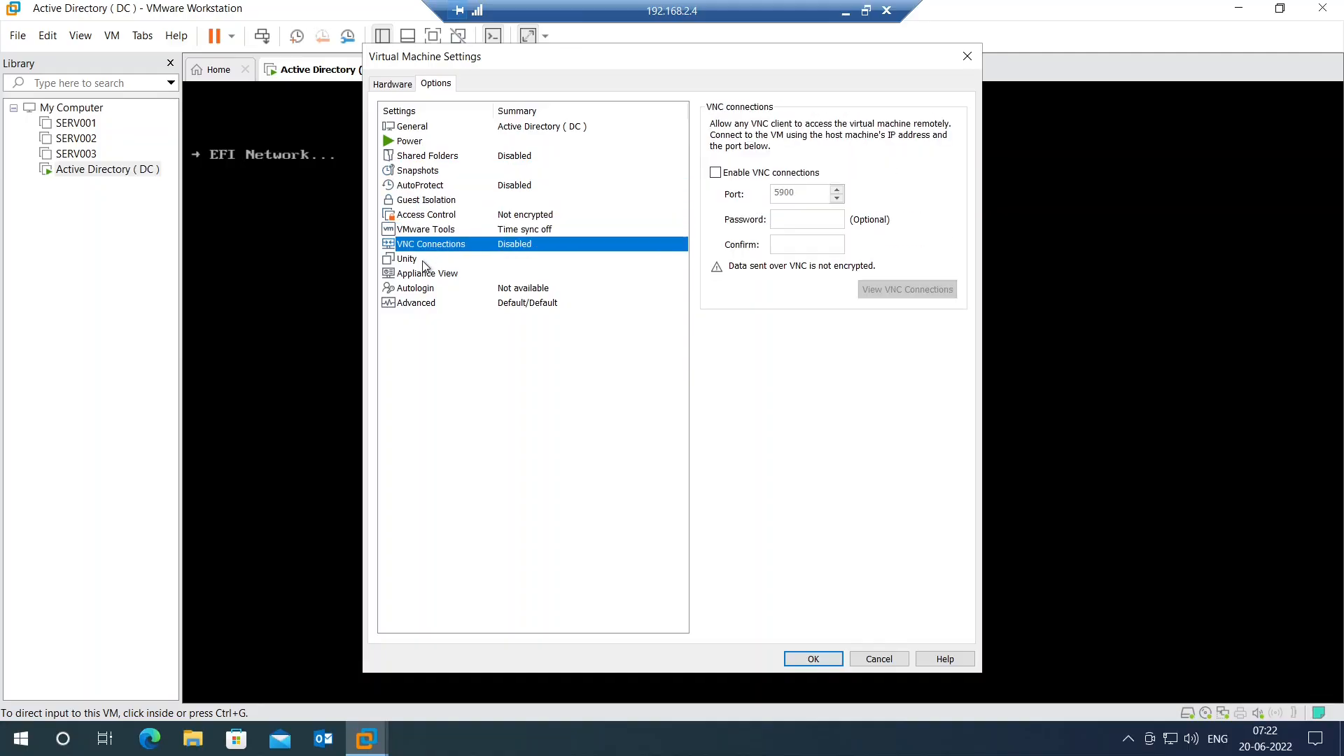
pyautogui.click(425, 261)
pyautogui.click(428, 274)
pyautogui.click(434, 289)
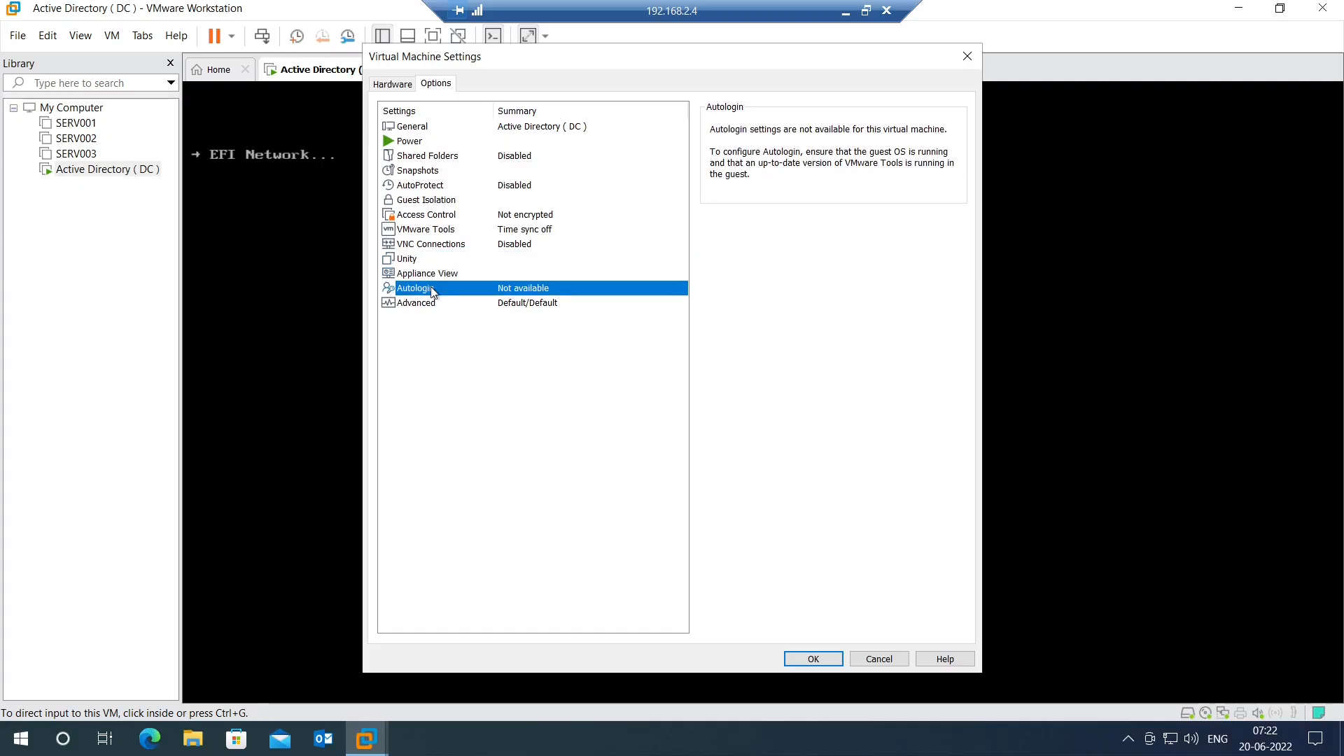
pyautogui.click(431, 307)
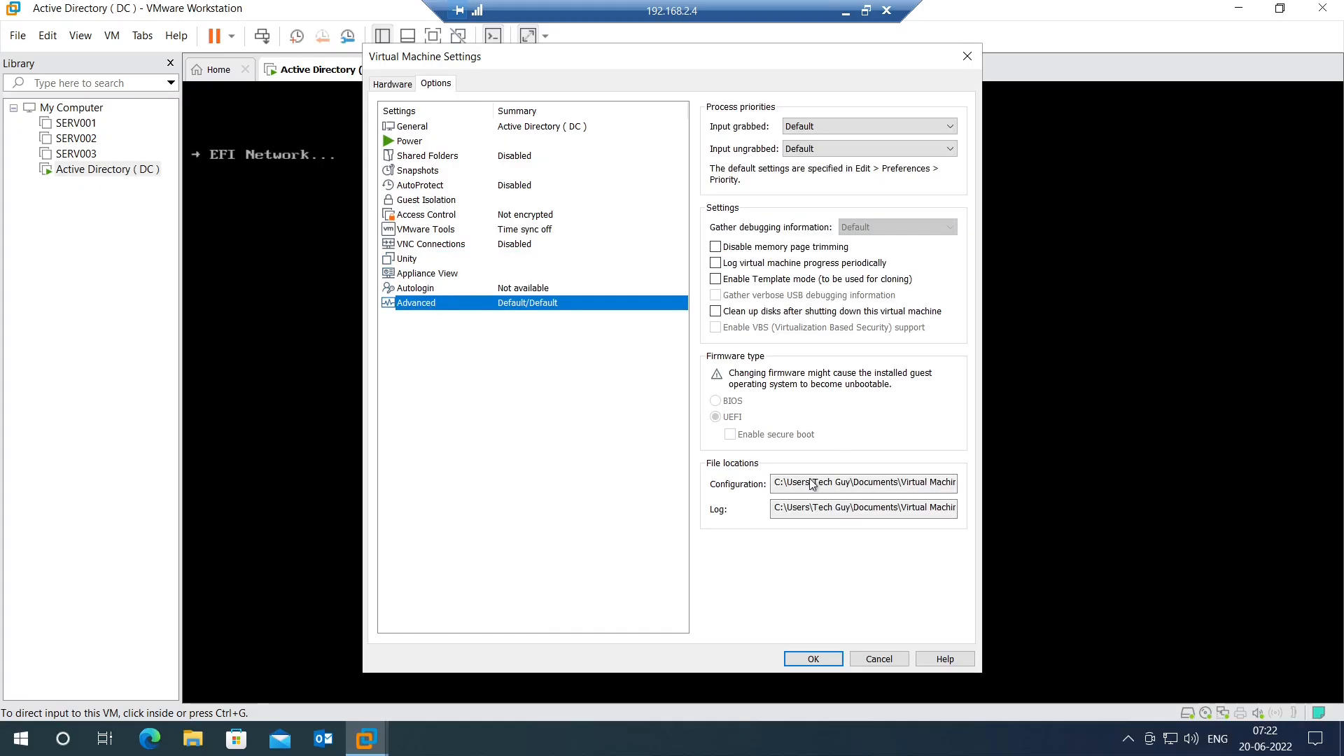
pyautogui.click(879, 659)
# Step: Power off the running Active Directory ( DC ) VM
pyautogui.rightClick(313, 70)
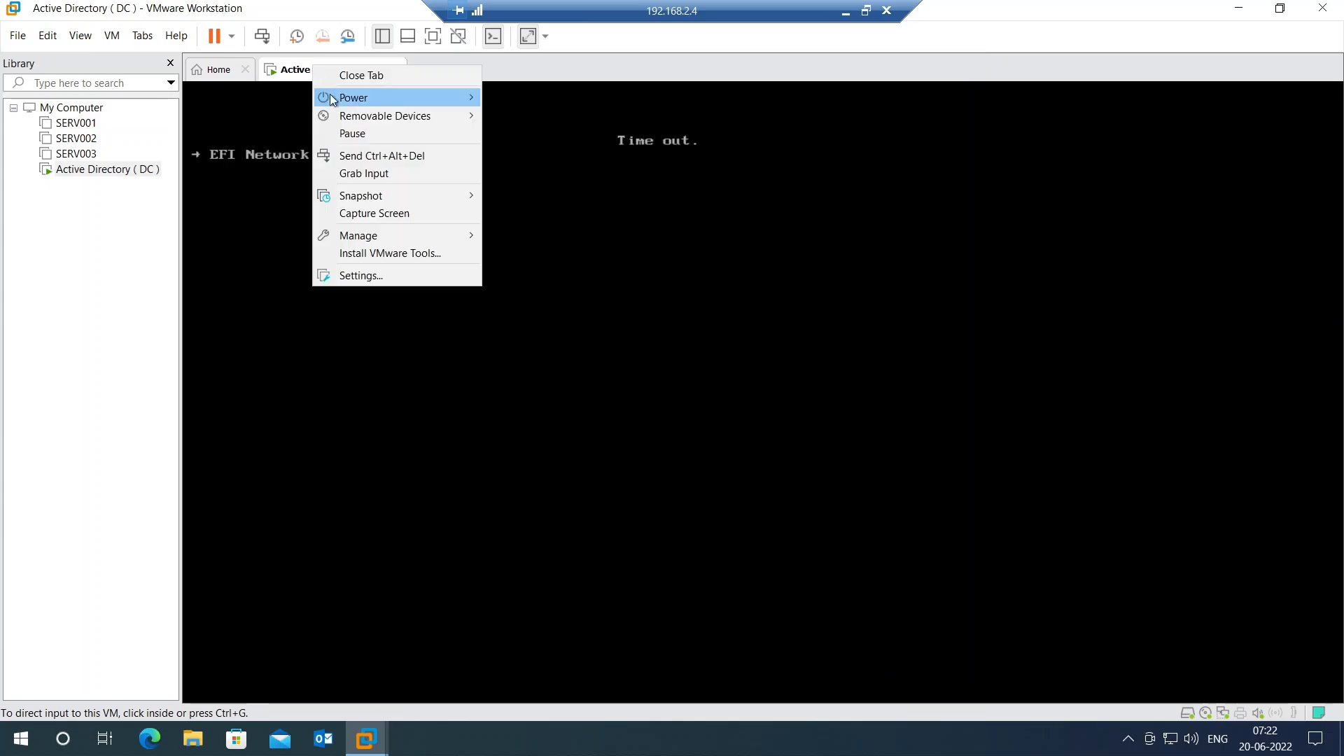
pyautogui.moveTo(442, 99)
pyautogui.click(555, 191)
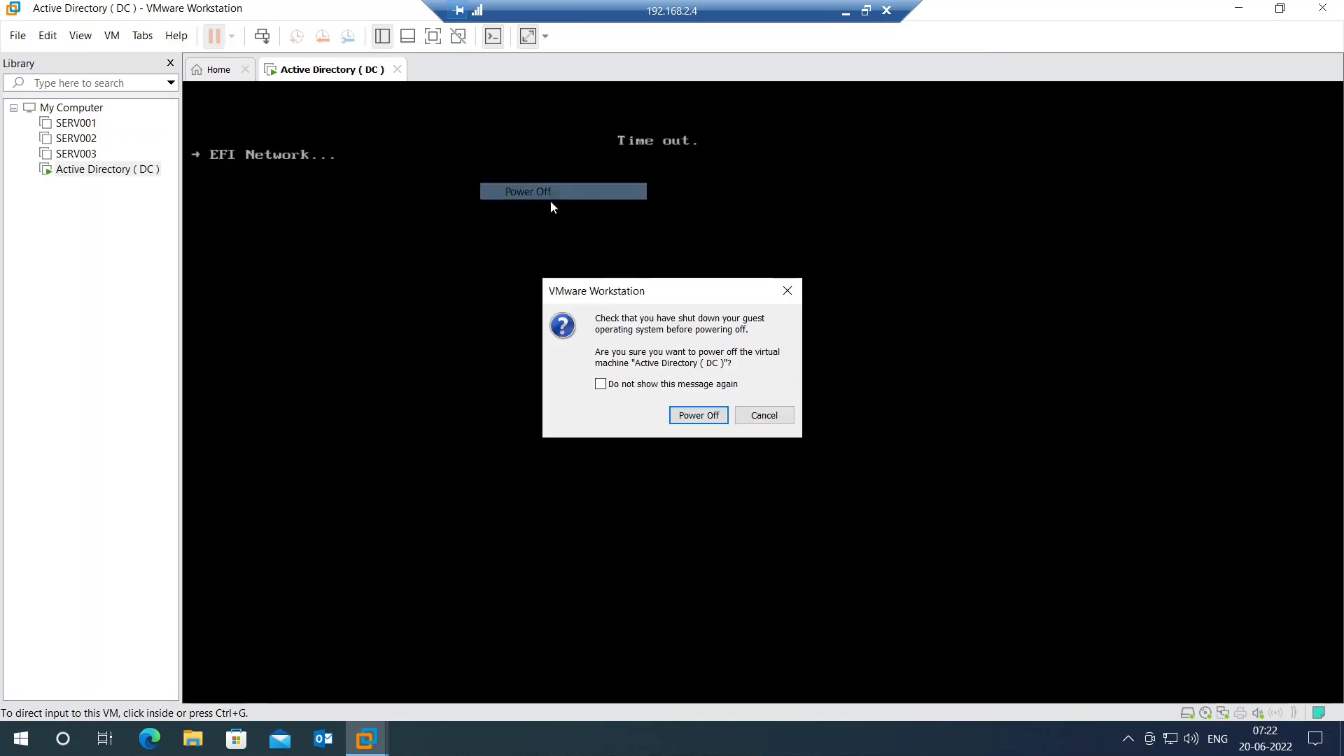
pyautogui.click(696, 414)
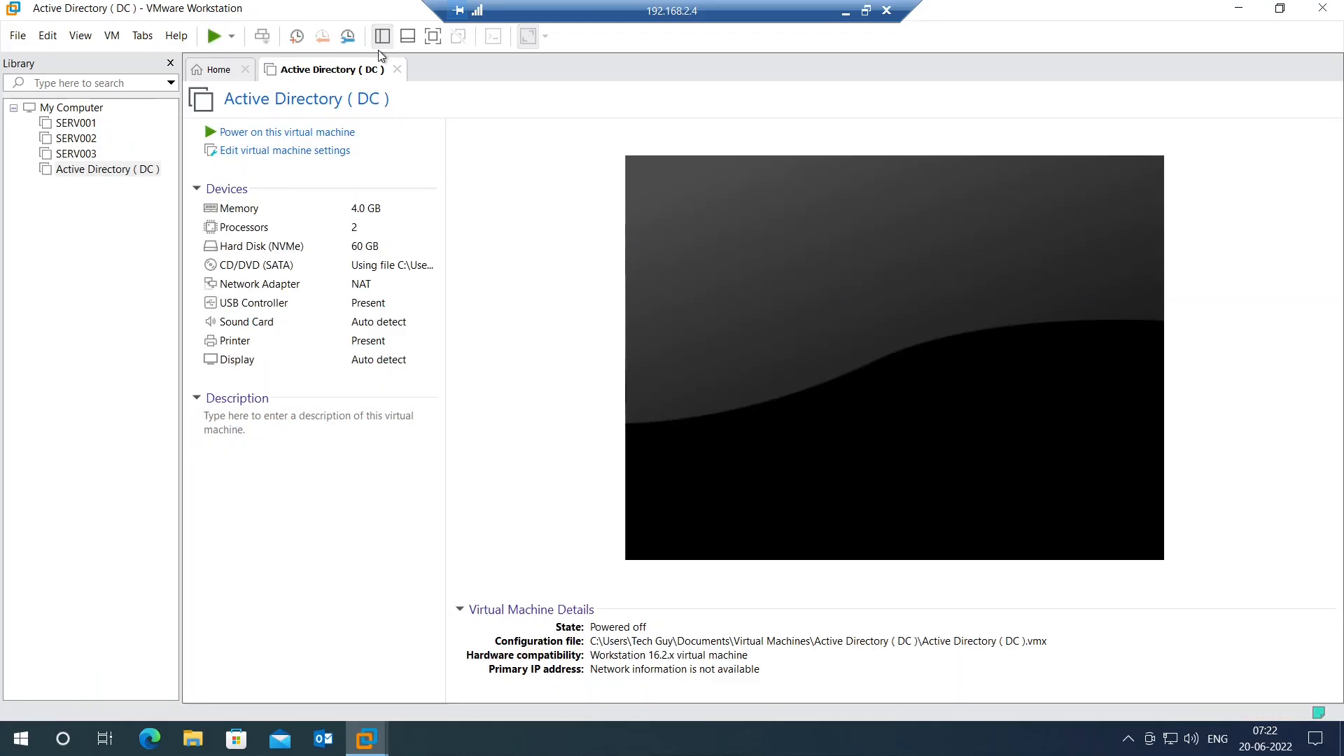
# Step: Change the firmware type from UEFI to BIOS under Options > Advanced and save
pyautogui.rightClick(328, 70)
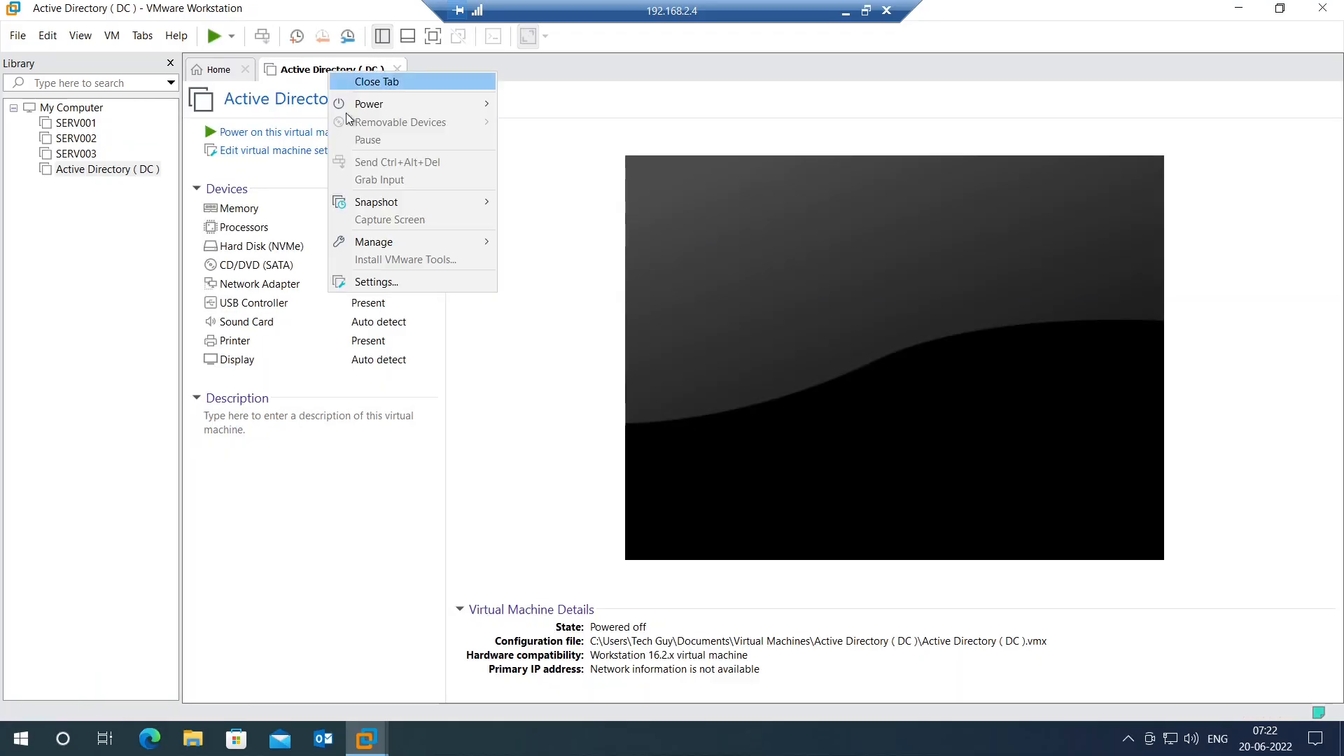
pyautogui.click(394, 281)
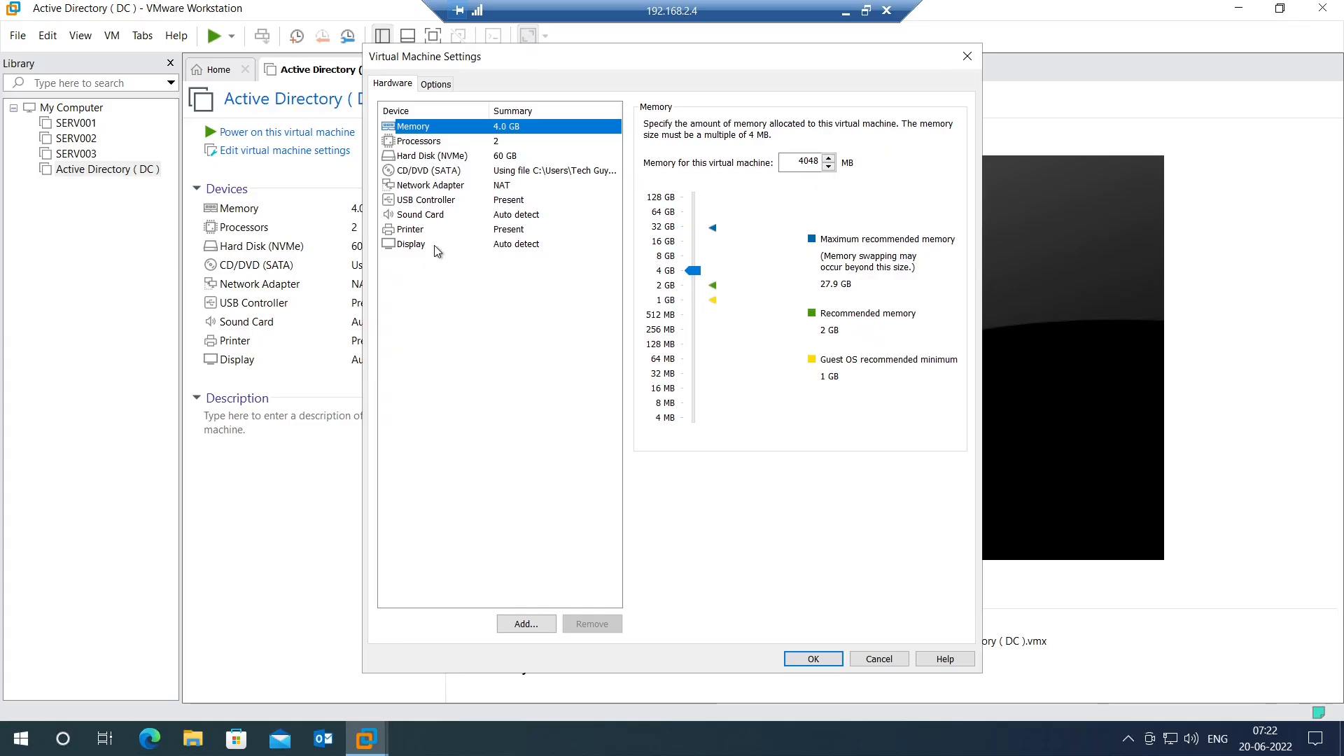
pyautogui.click(436, 84)
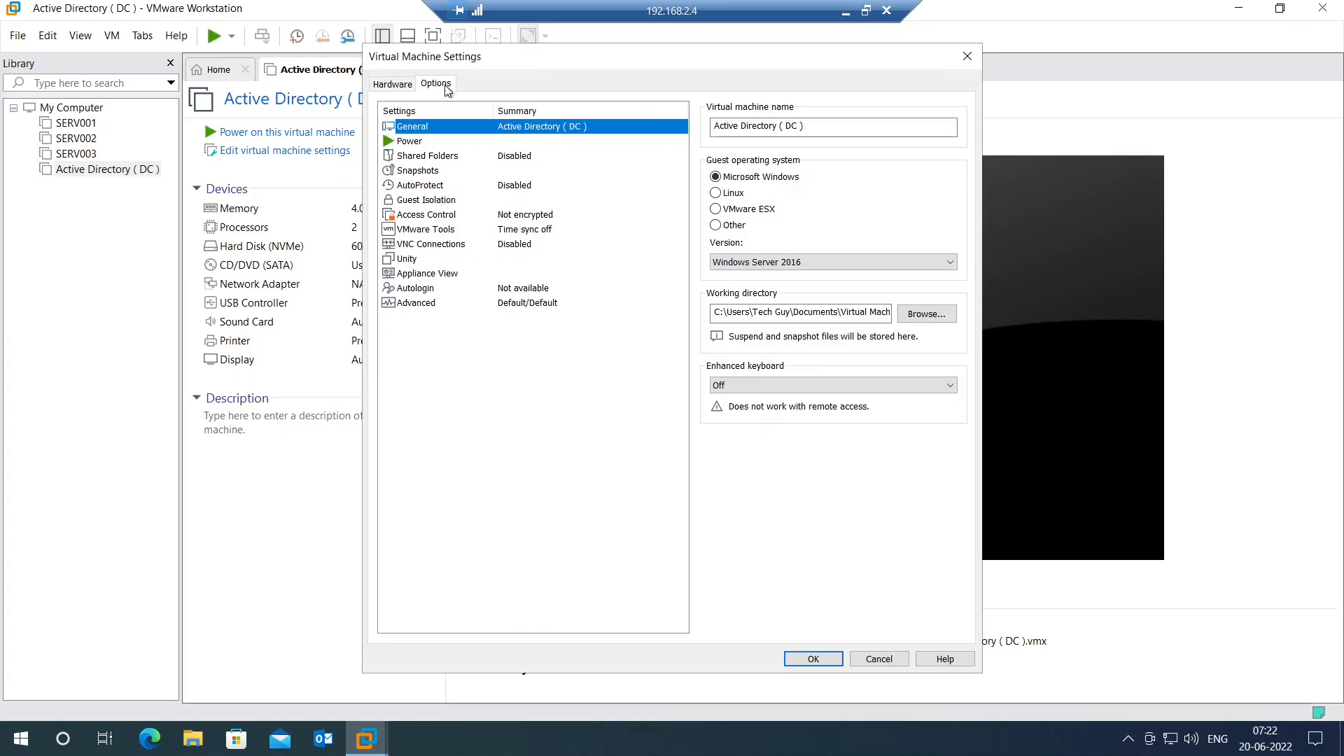
pyautogui.click(416, 306)
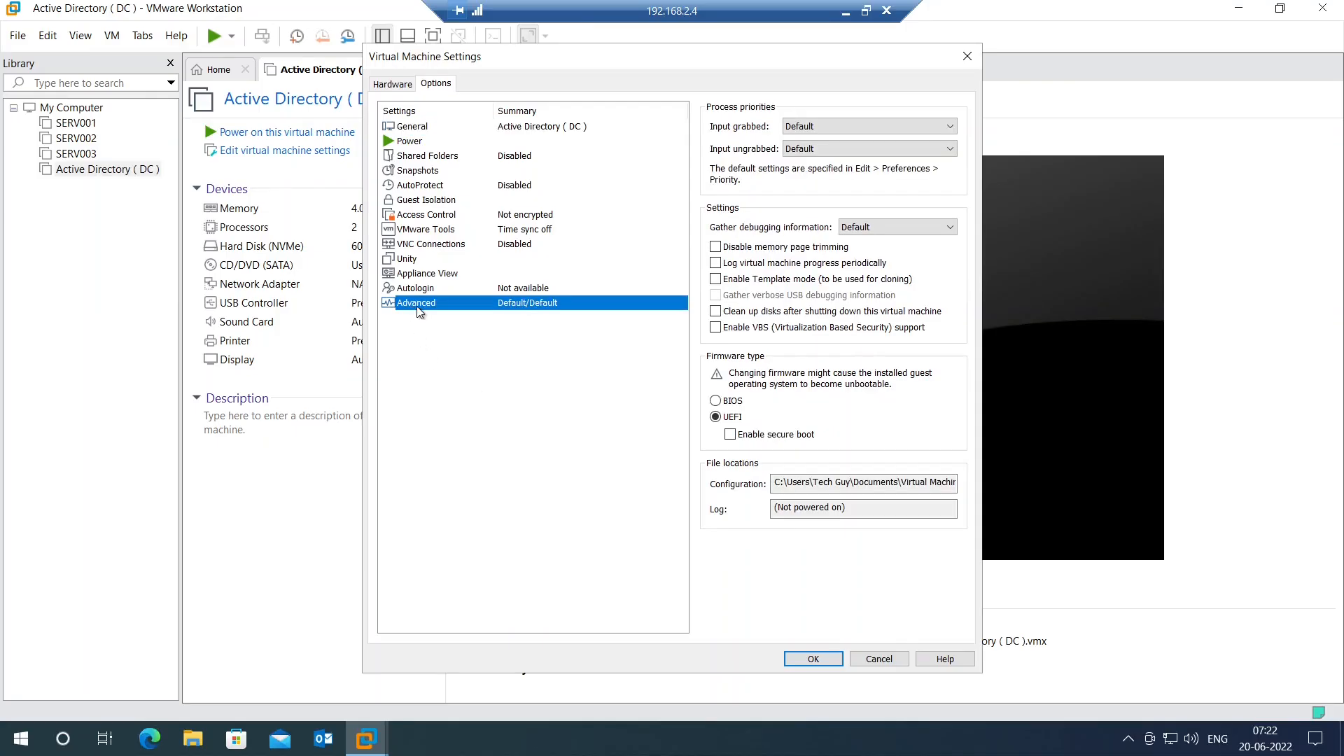
pyautogui.click(715, 401)
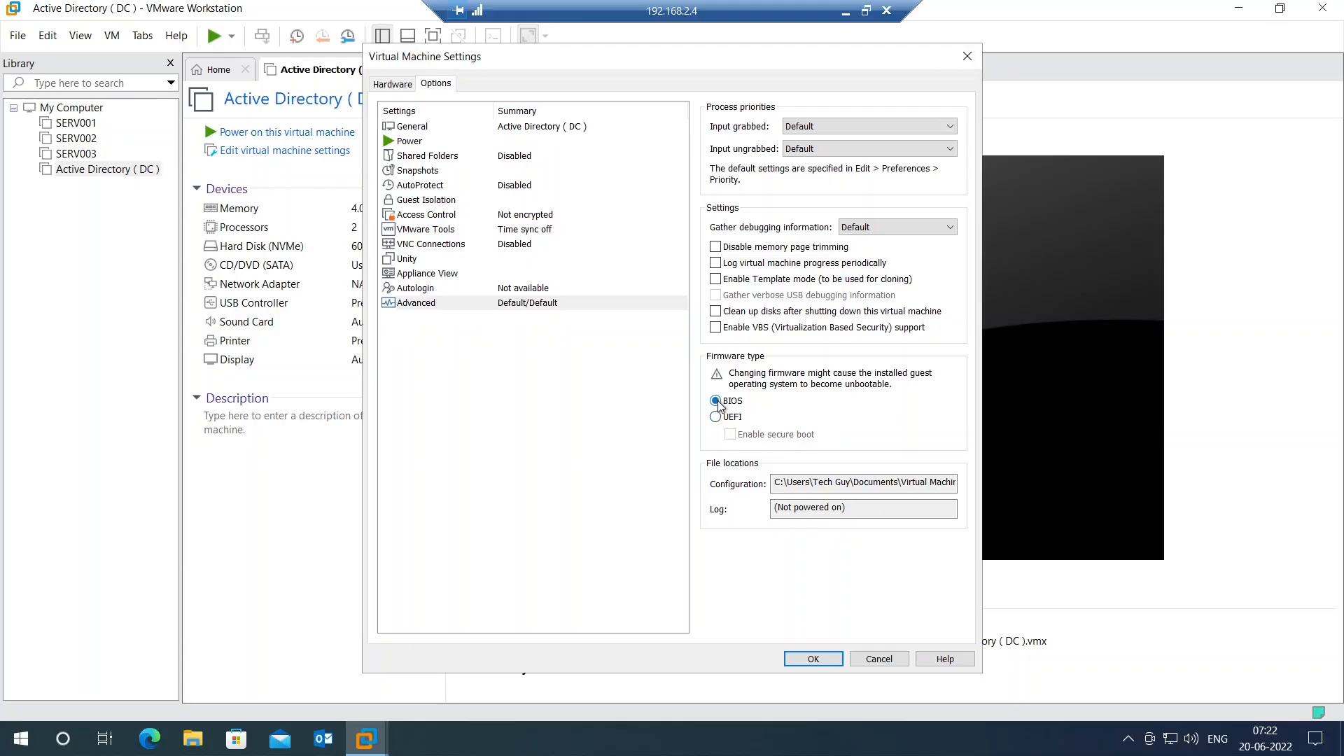
pyautogui.click(813, 662)
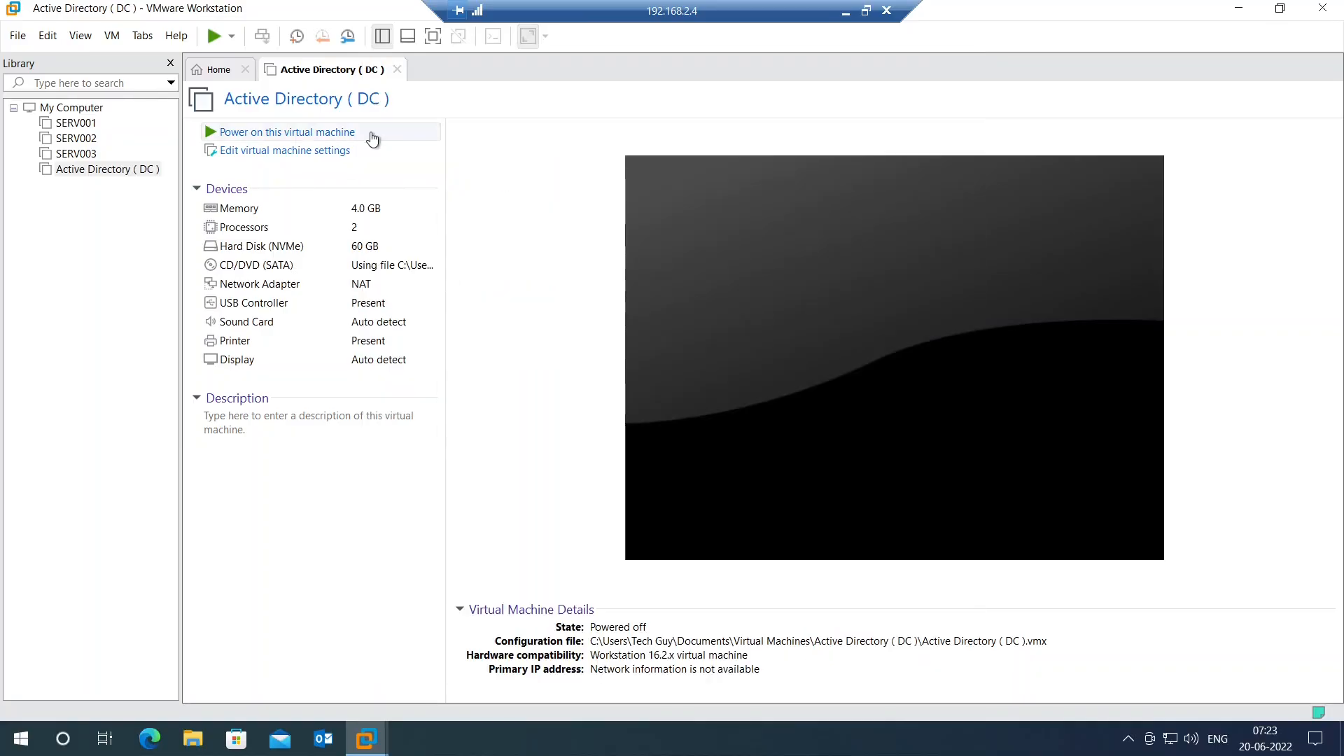
# Step: Power on Active Directory ( DC ) into Windows Setup and capture input in its console
pyautogui.click(308, 136)
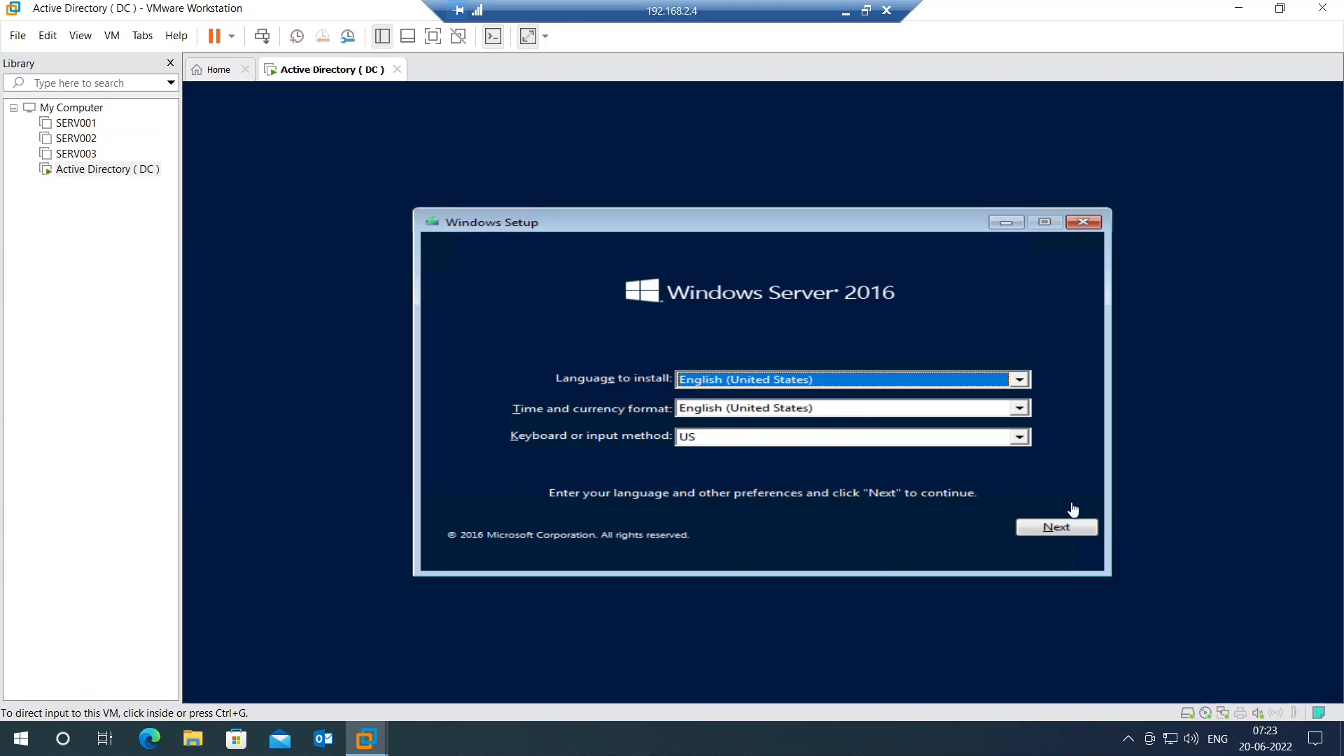
pyautogui.click(1048, 488)
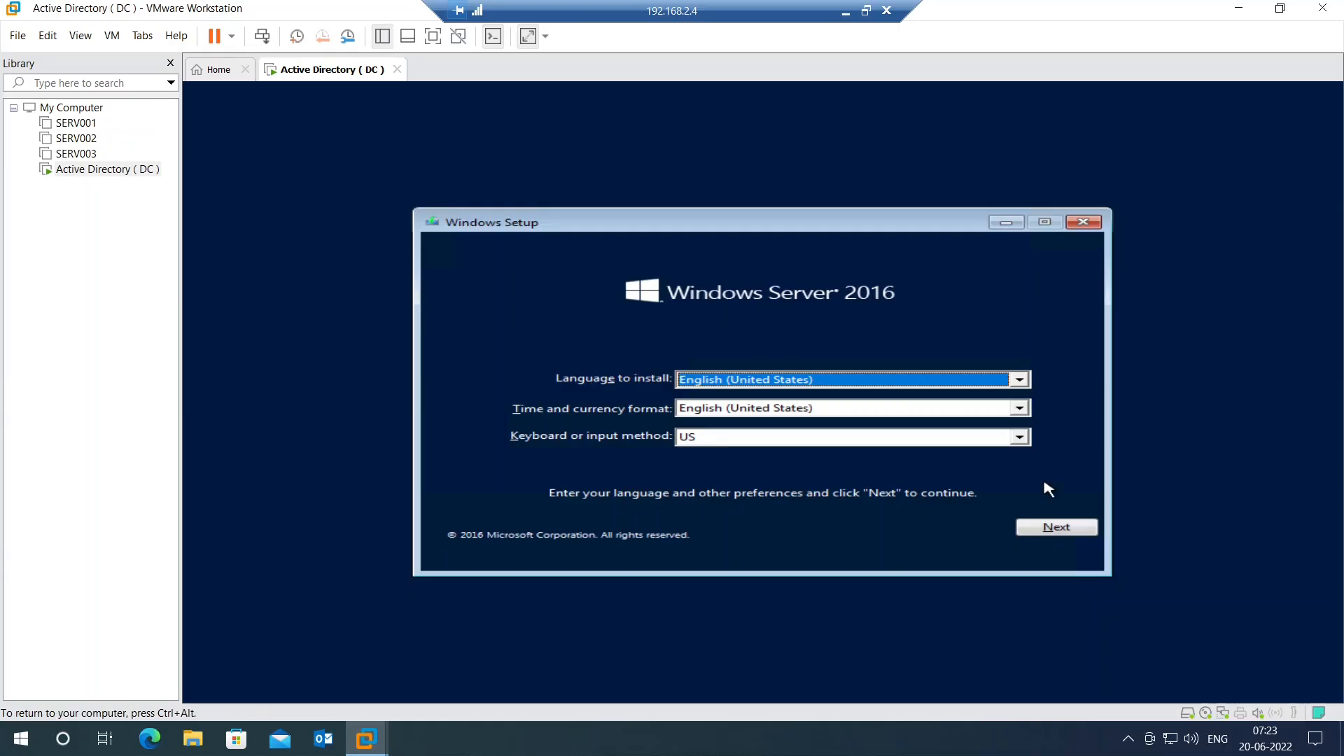
# Step: Keep English defaults, install Datacenter Evaluation (Desktop Experience), and accept the license terms
pyautogui.click(1055, 529)
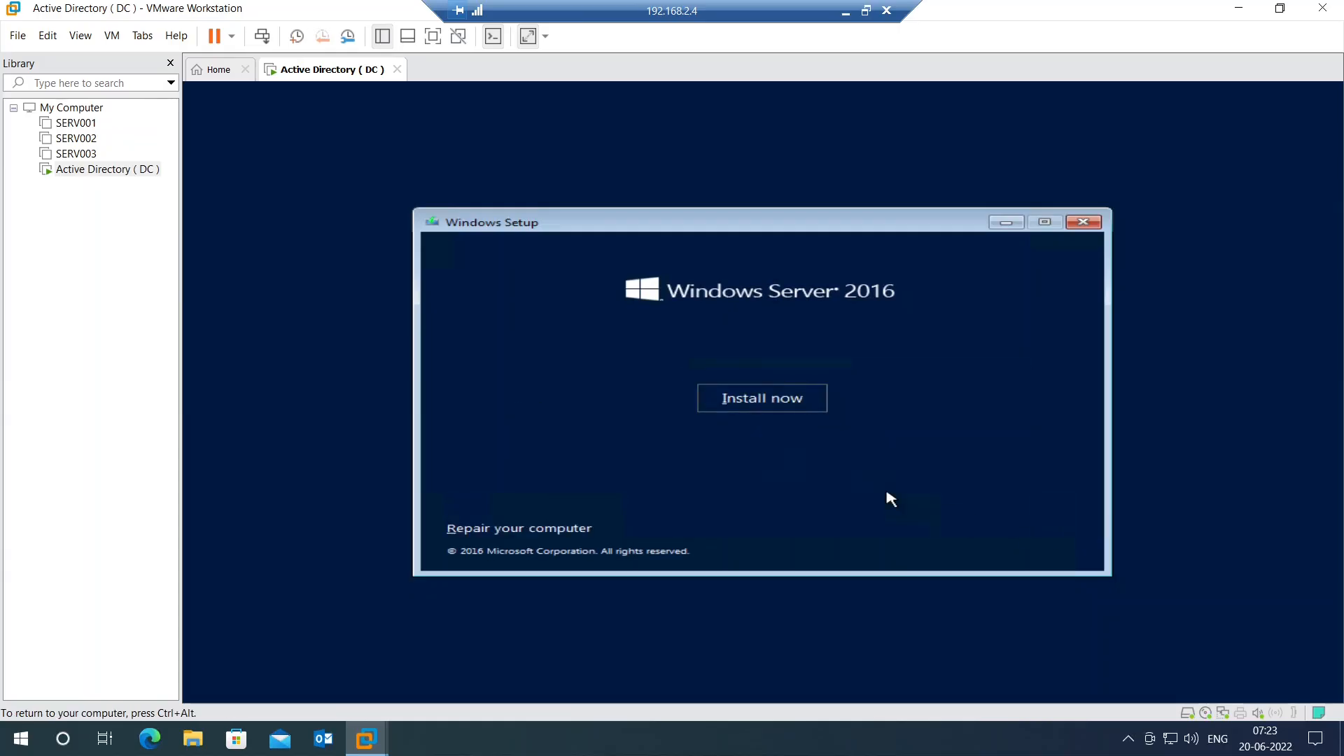
pyautogui.click(770, 406)
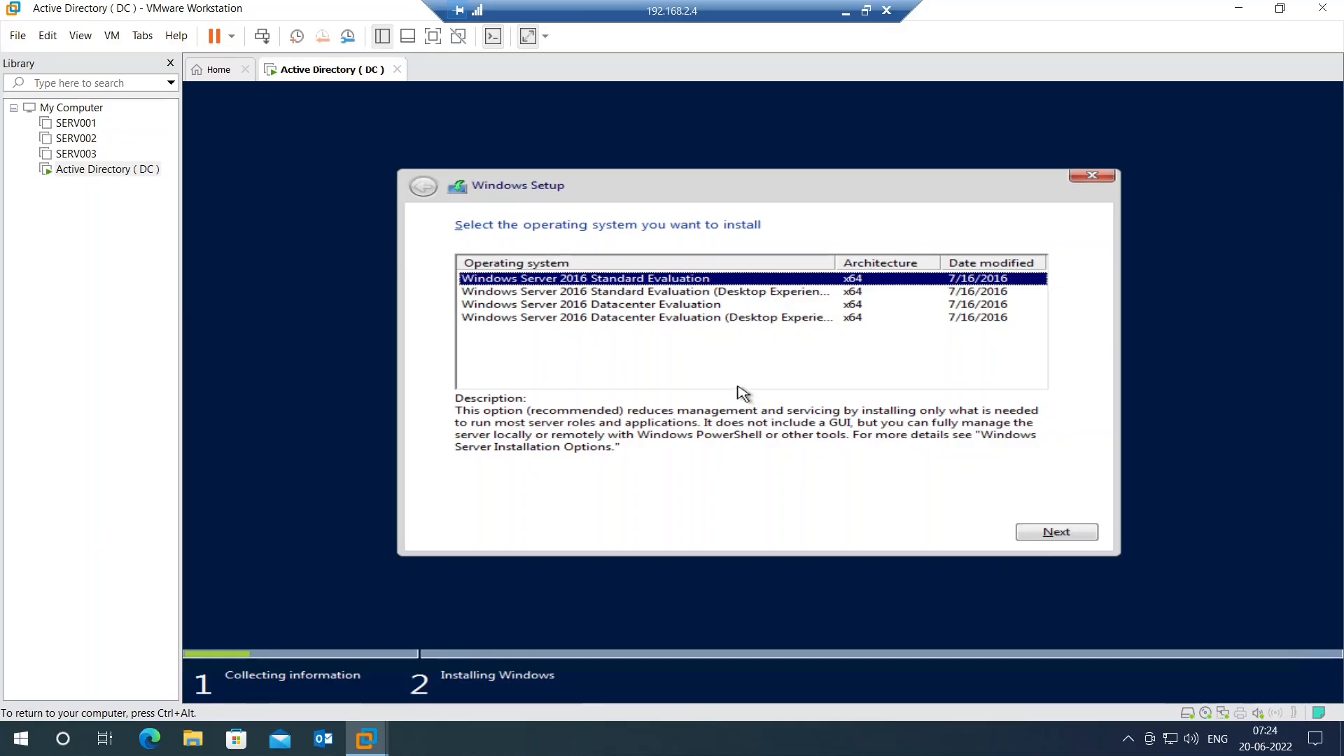
pyautogui.click(633, 320)
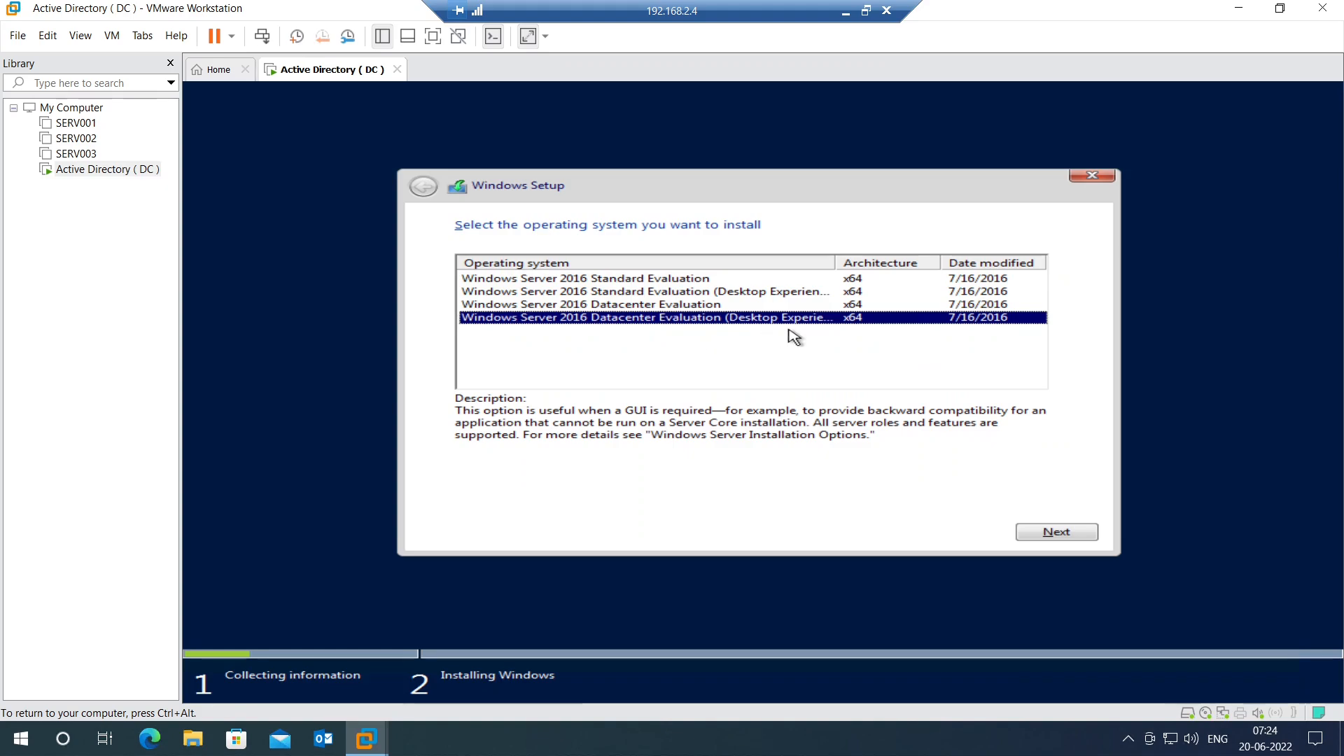
pyautogui.click(1057, 533)
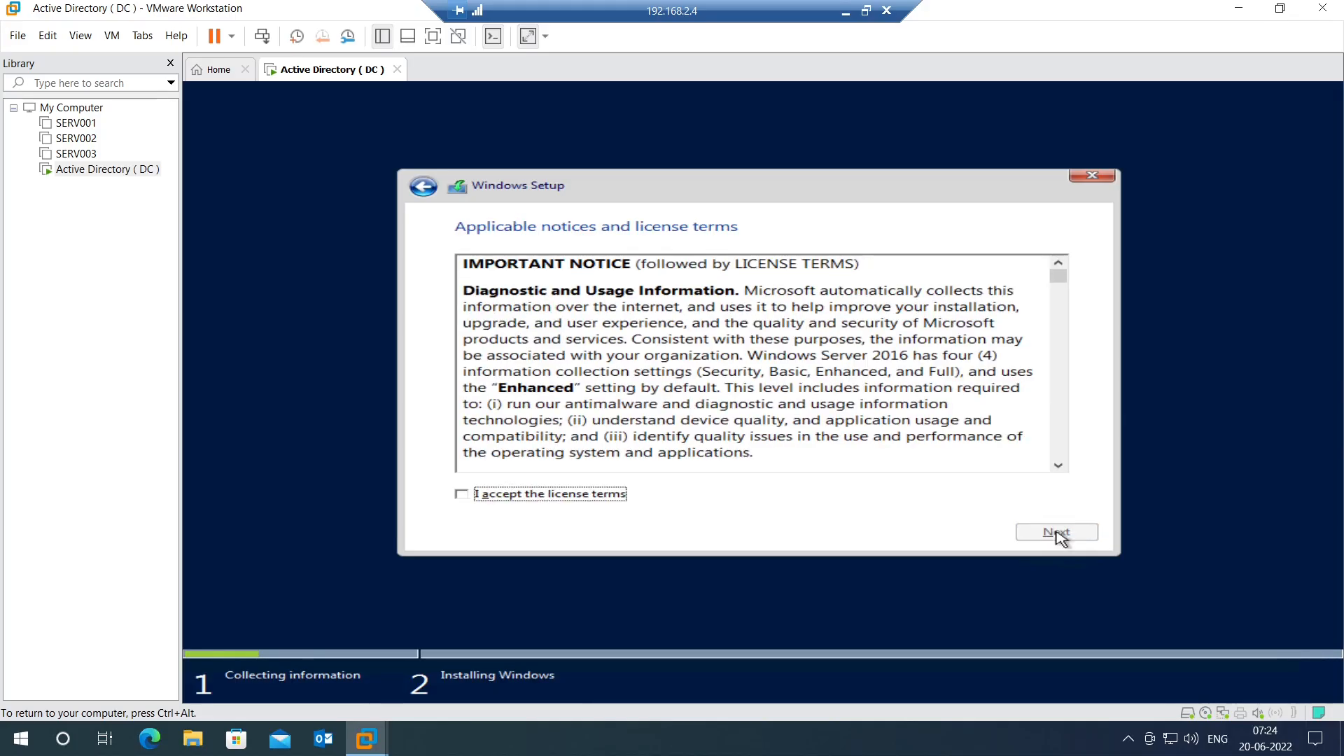
pyautogui.click(462, 495)
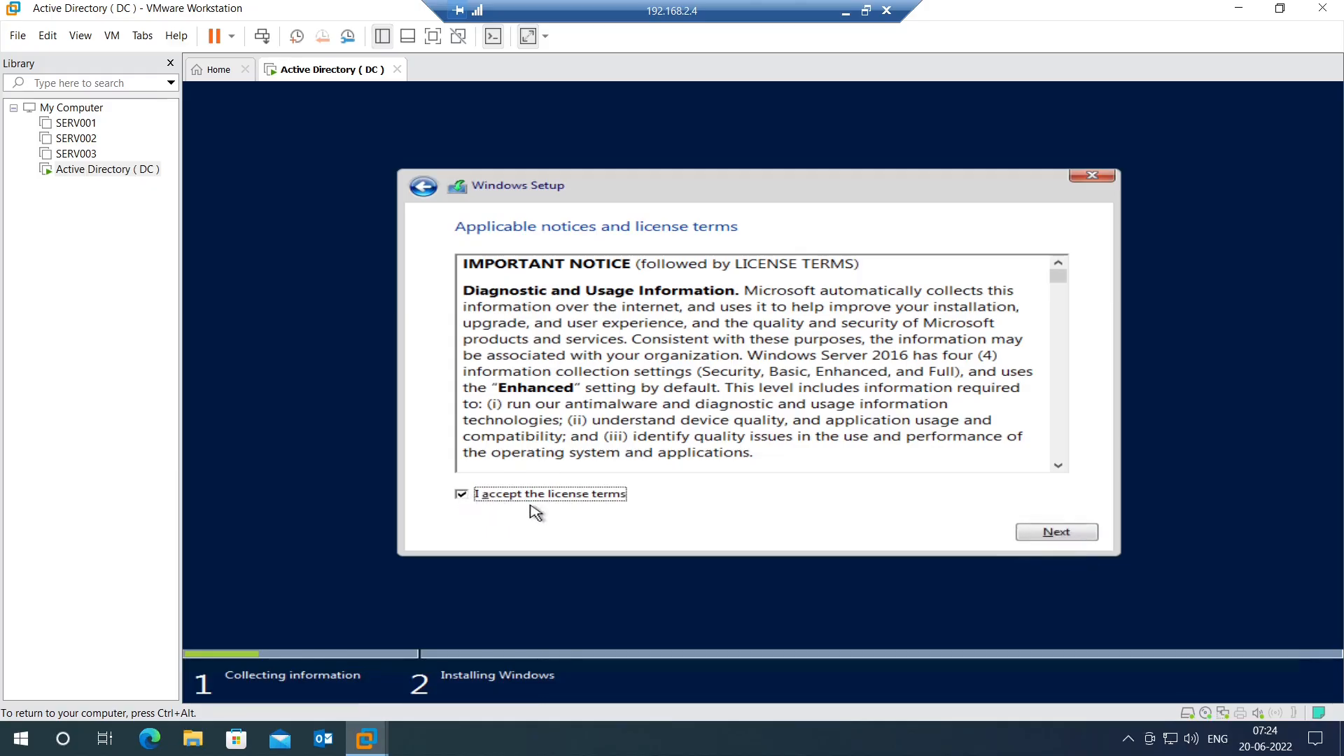
pyautogui.click(1076, 543)
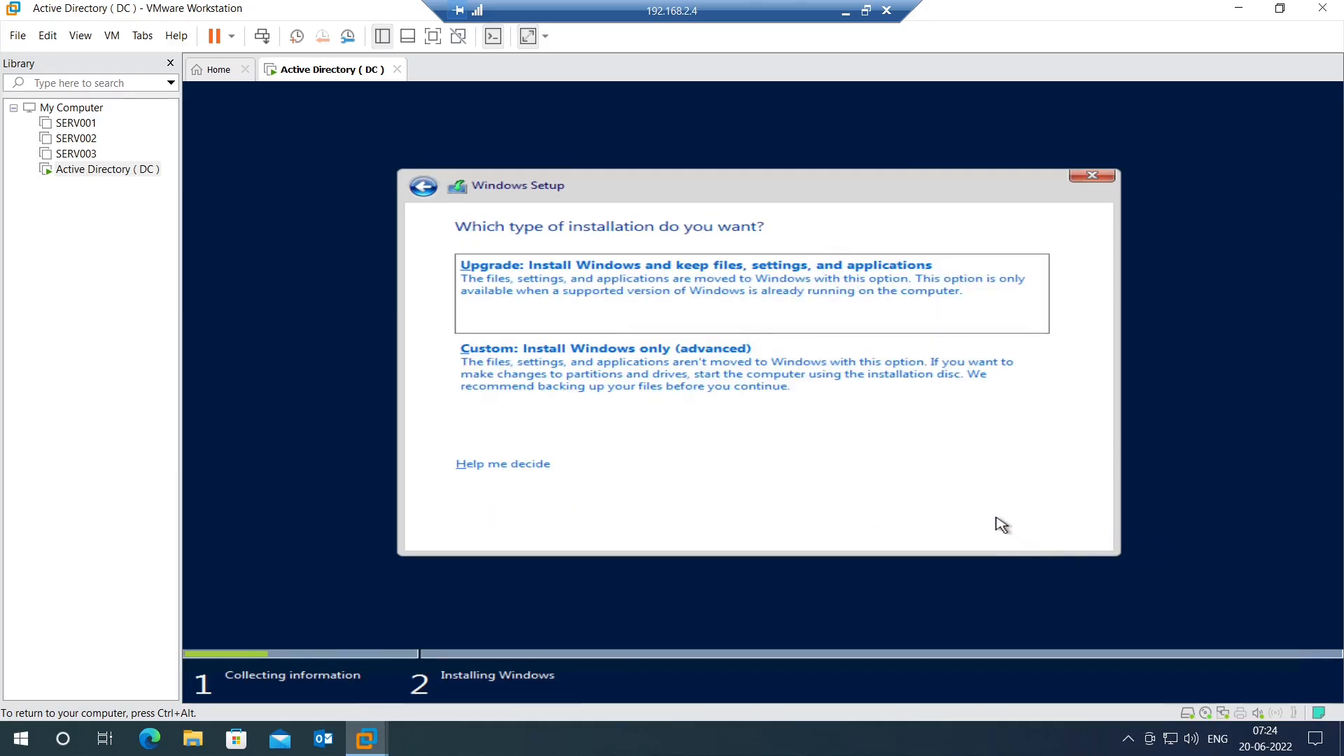
# Step: Run a custom Windows-only install onto Drive 0's 60 GB unallocated space
pyautogui.click(620, 387)
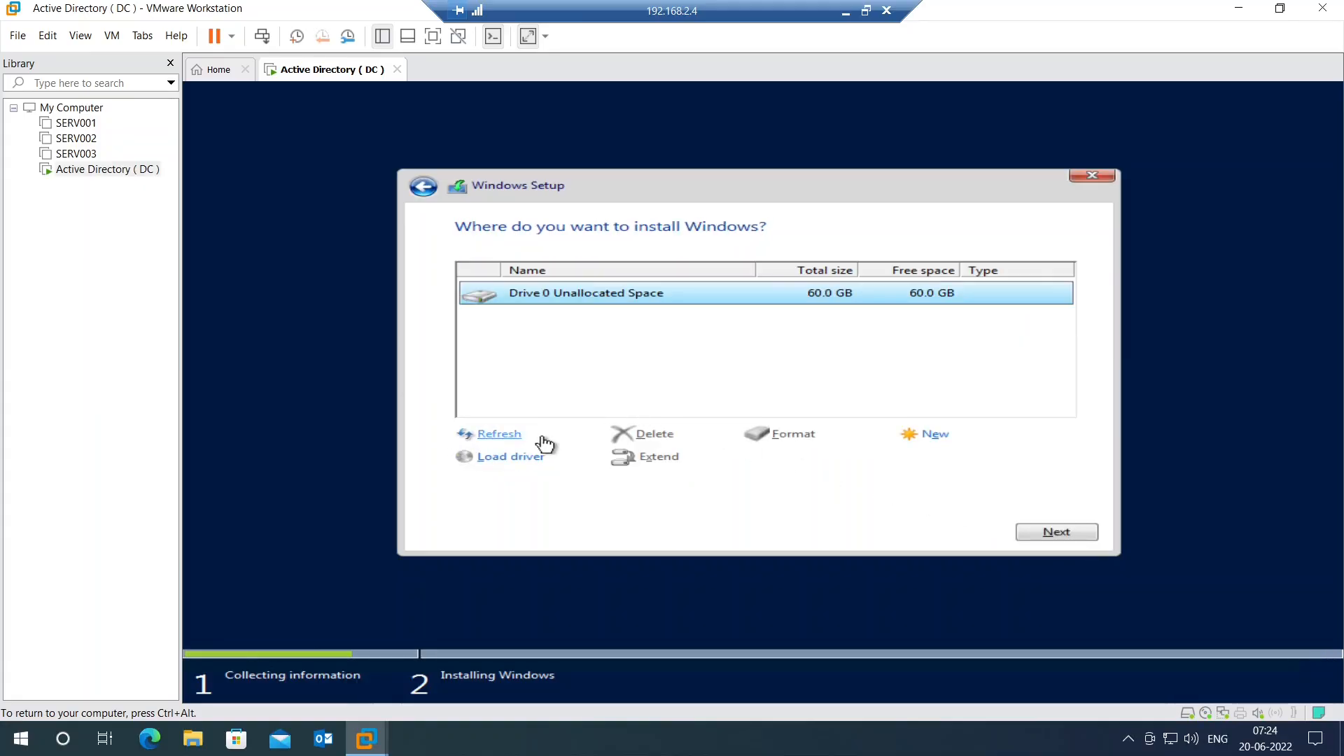
pyautogui.click(499, 434)
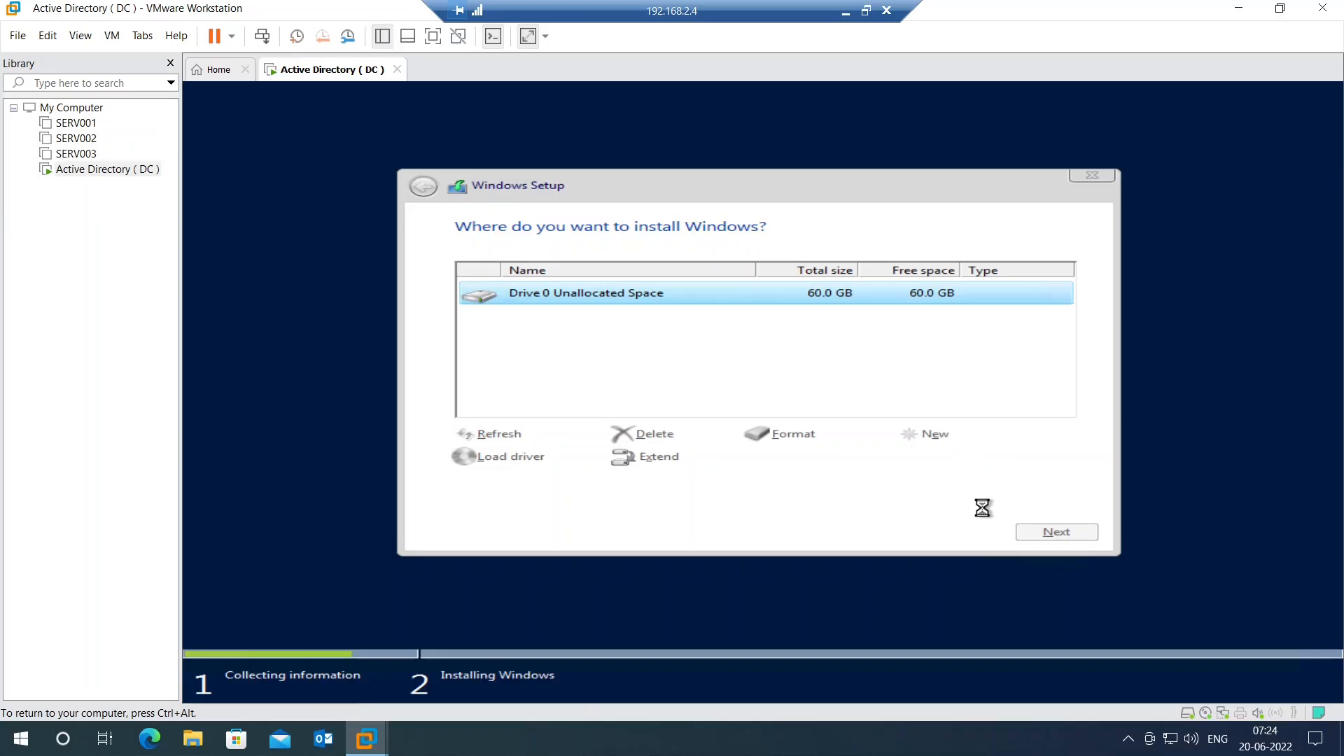
pyautogui.click(1076, 536)
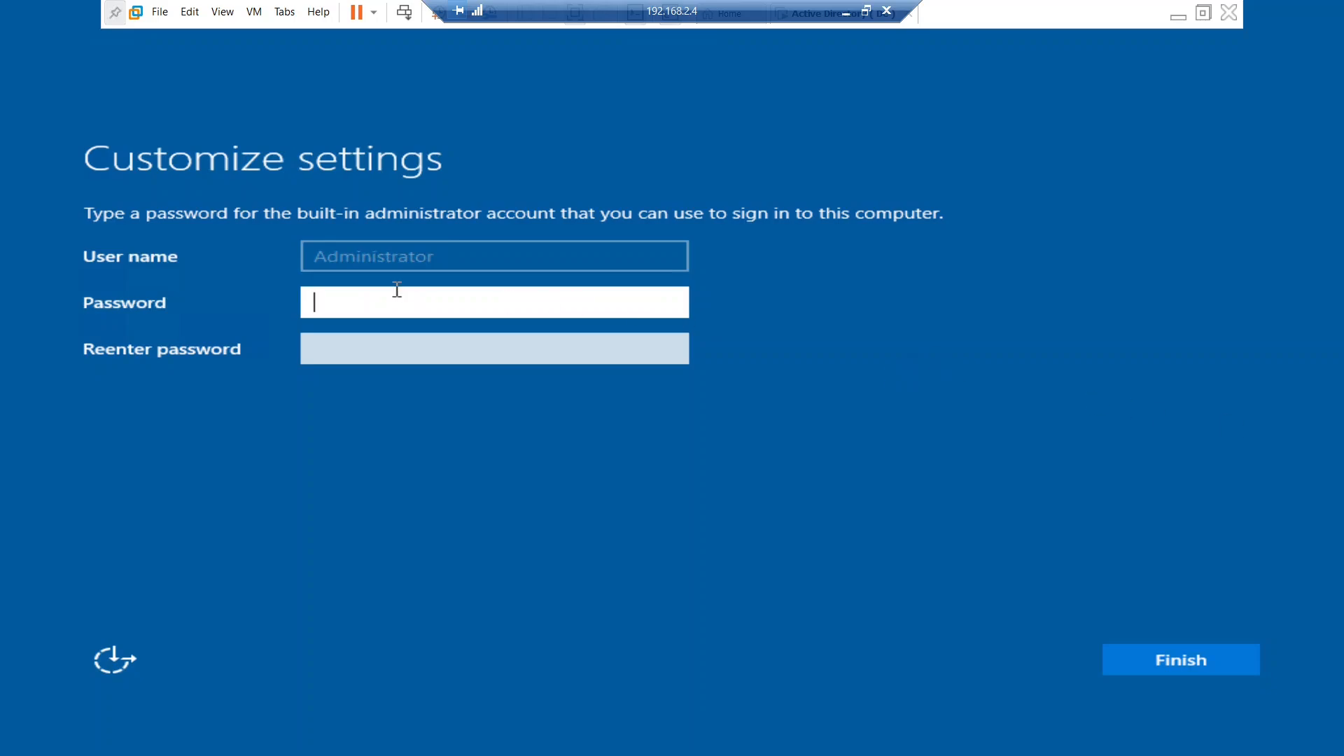
# Step: Enter and confirm the built-in Administrator password, then finish setup
pyautogui.write('**************')
pyautogui.press('Tab')
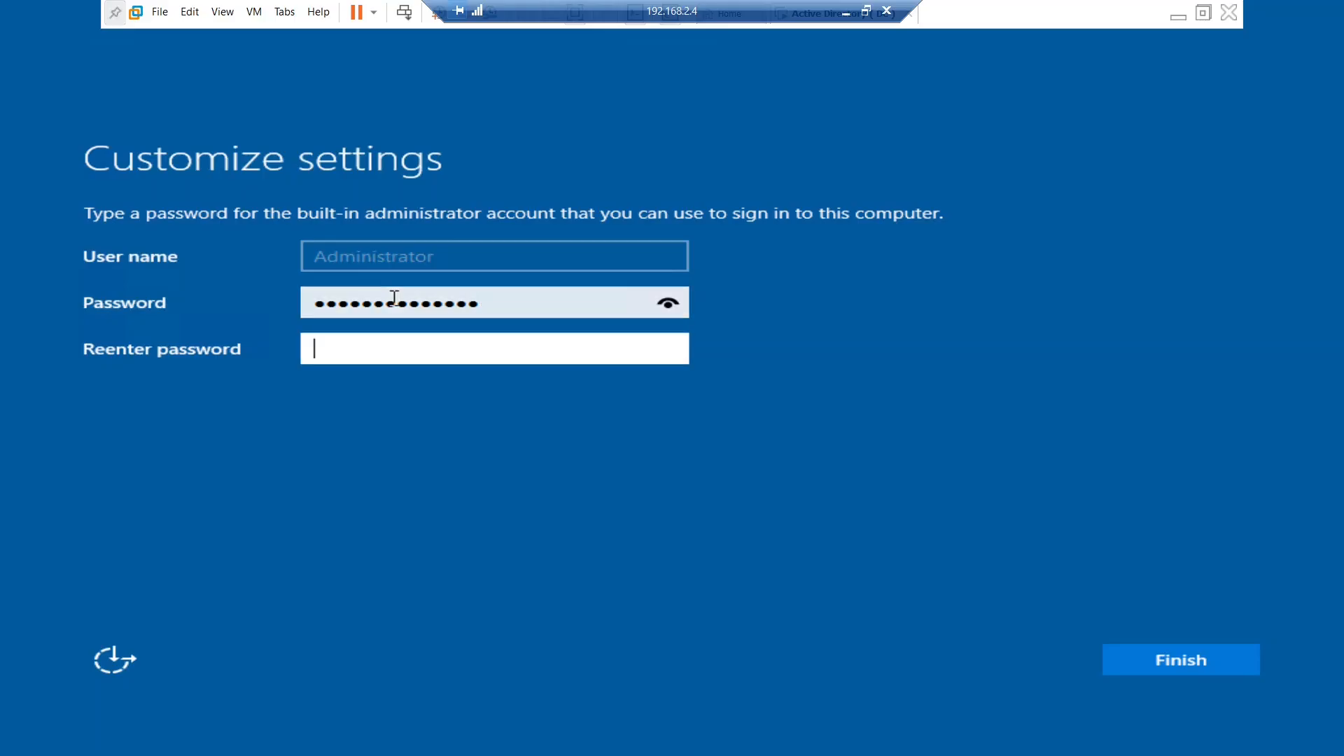
pyautogui.write('*********')
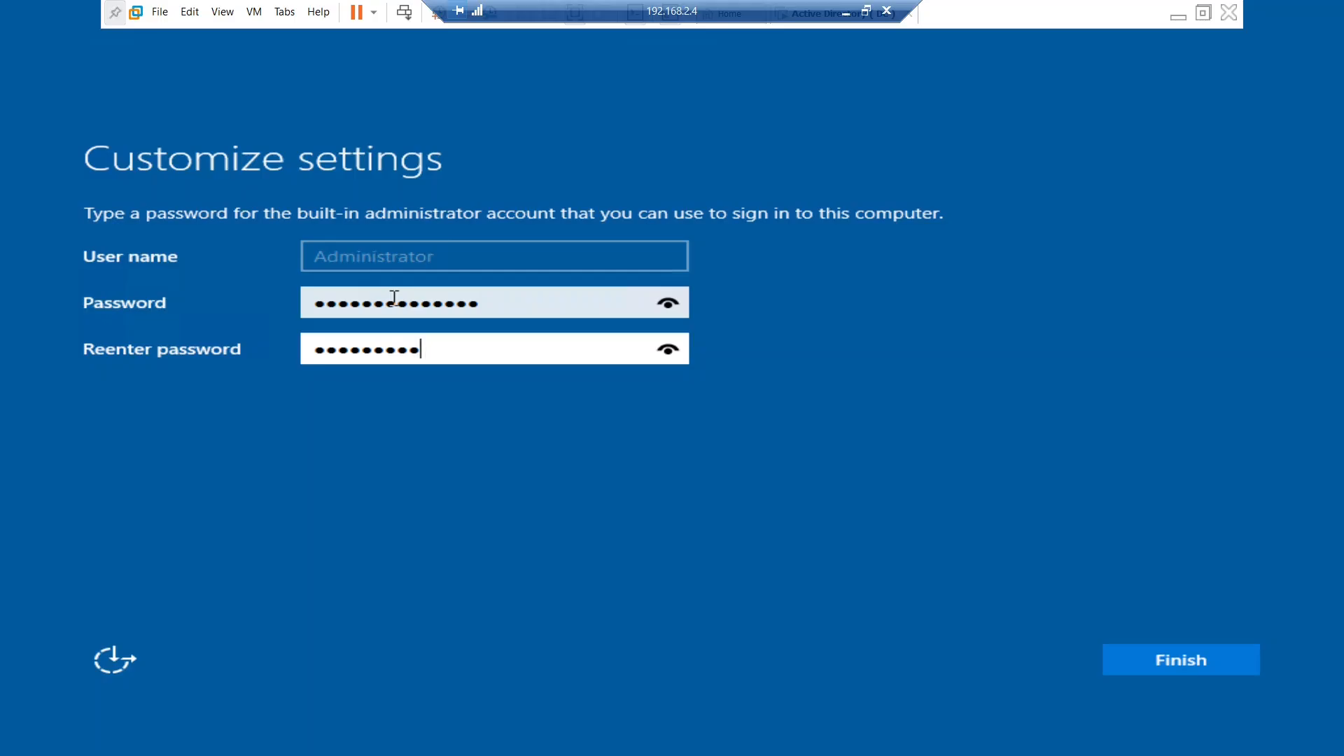
pyautogui.write('*****')
pyautogui.press('Return')
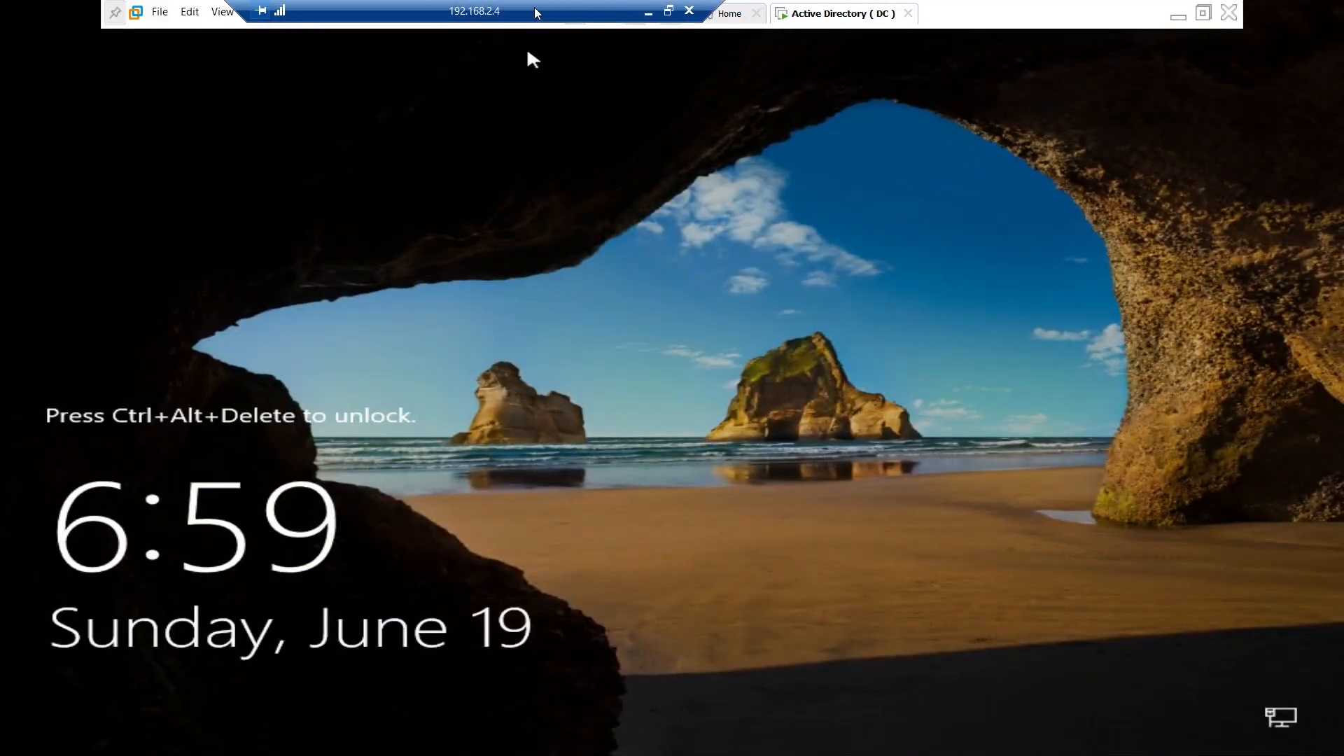
# Step: Send Ctrl+Alt+Del, sign in with the Administrator password, and accept network discovery
pyautogui.rightClick(829, 19)
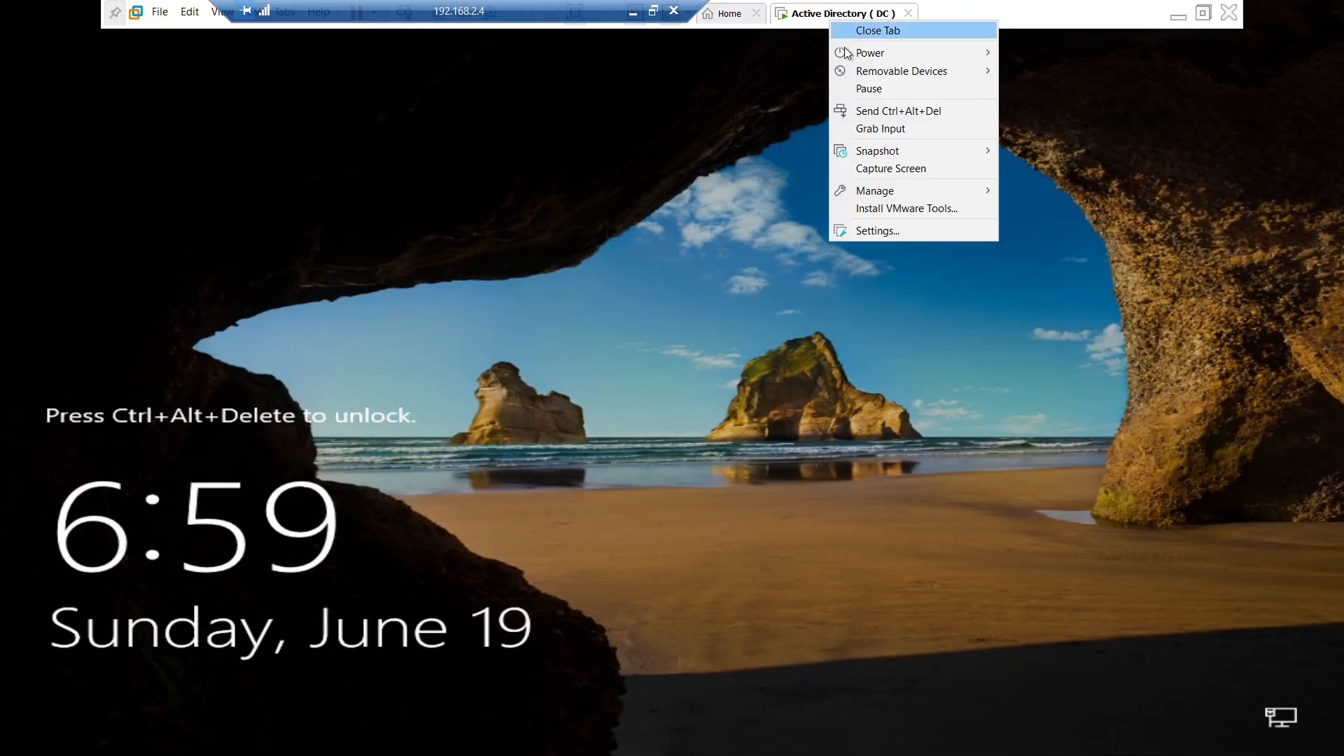
pyautogui.click(873, 112)
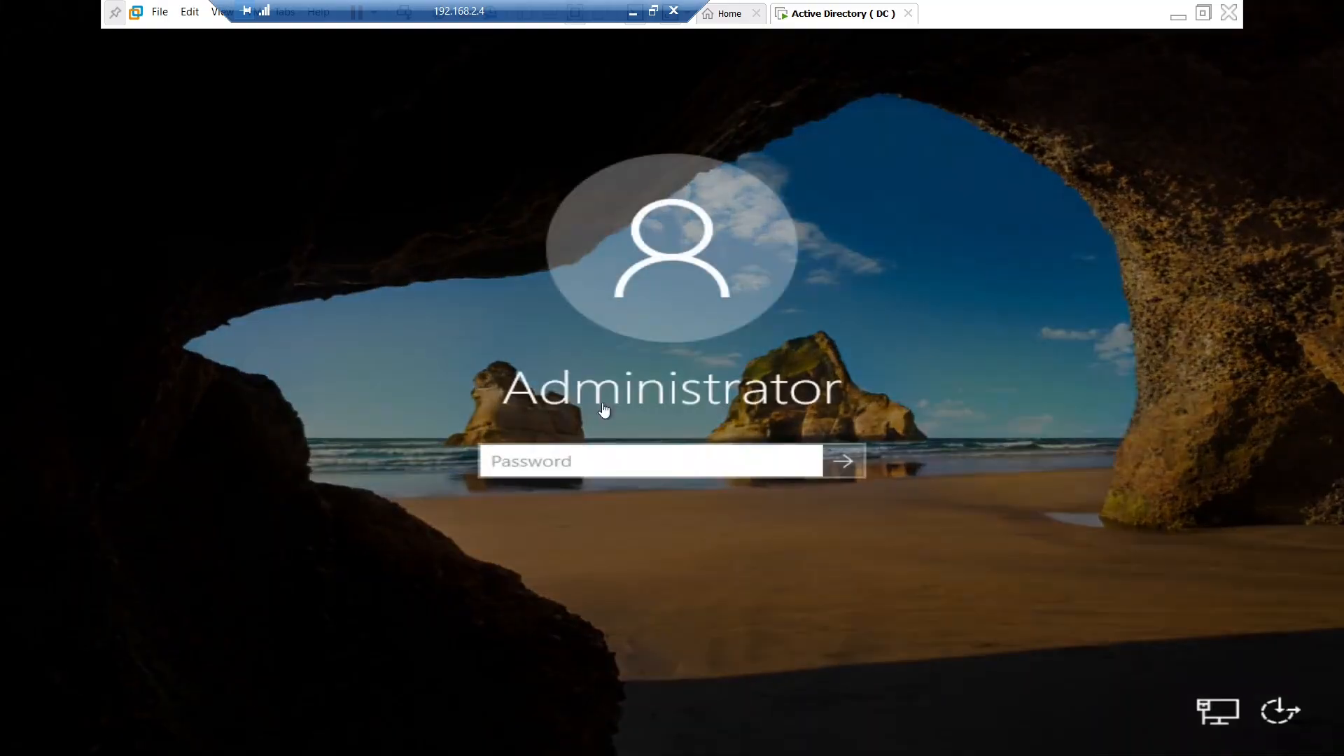
pyautogui.click(583, 474)
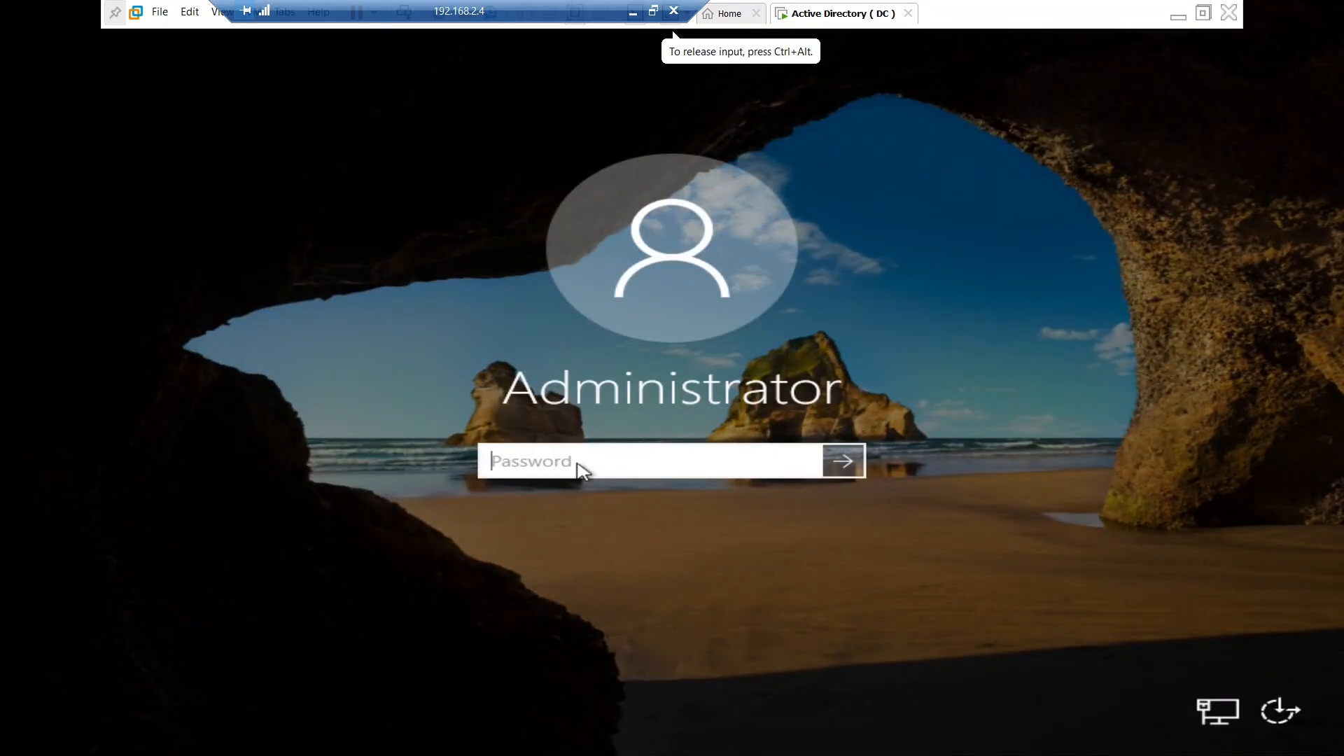
pyautogui.write('P@ssw0rd1')
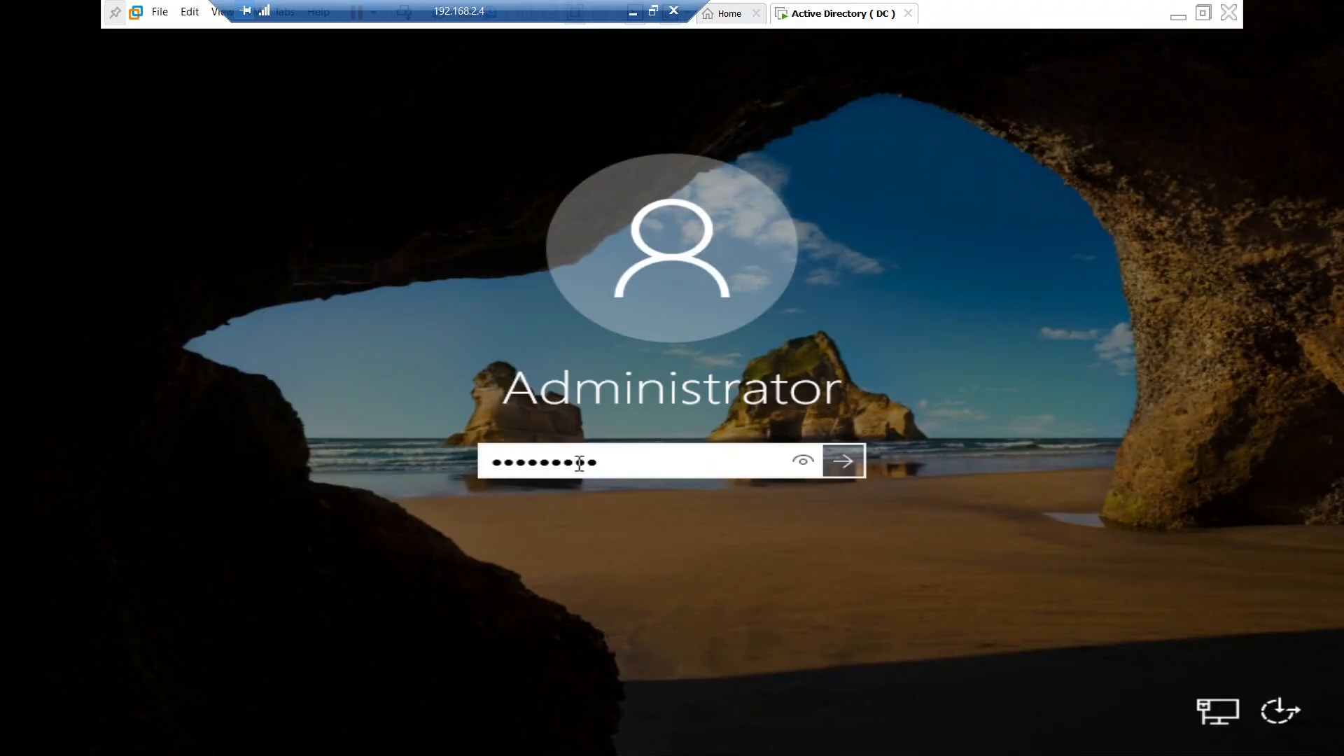
pyautogui.write('234')
pyautogui.press('Return')
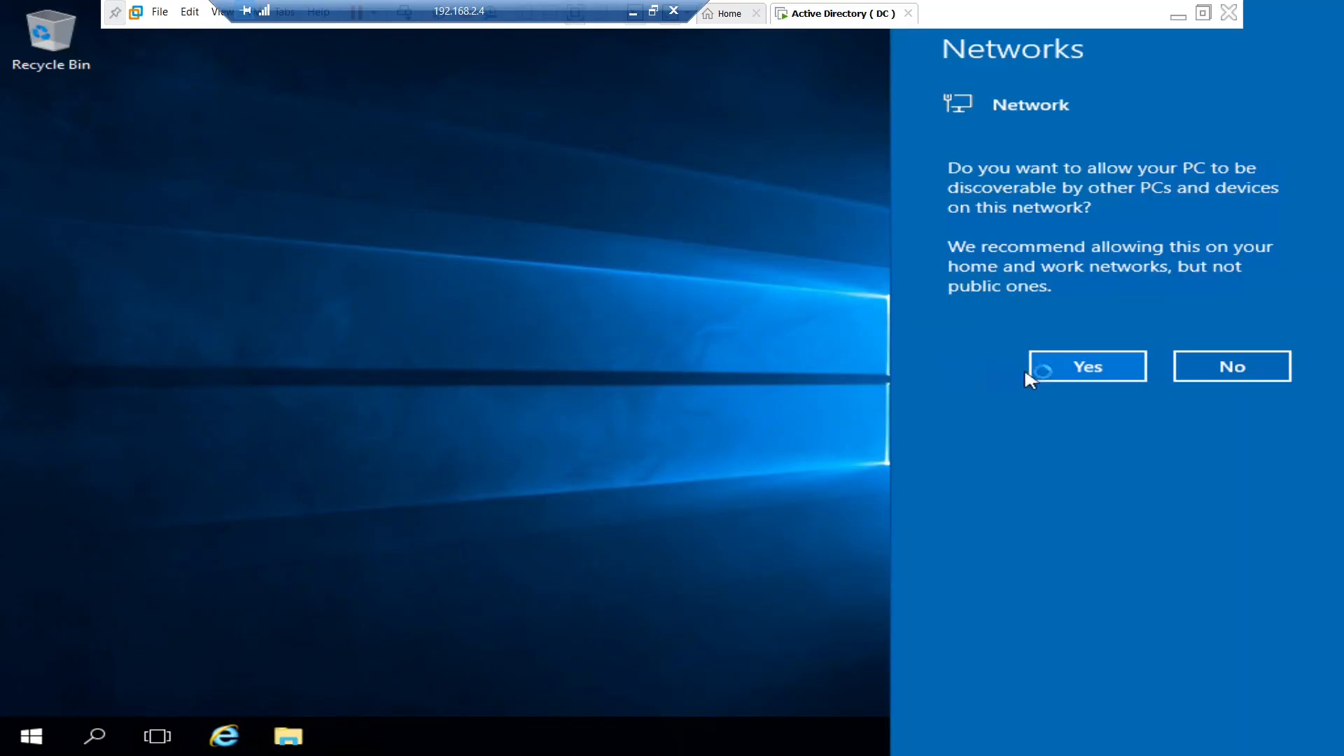
pyautogui.click(1054, 369)
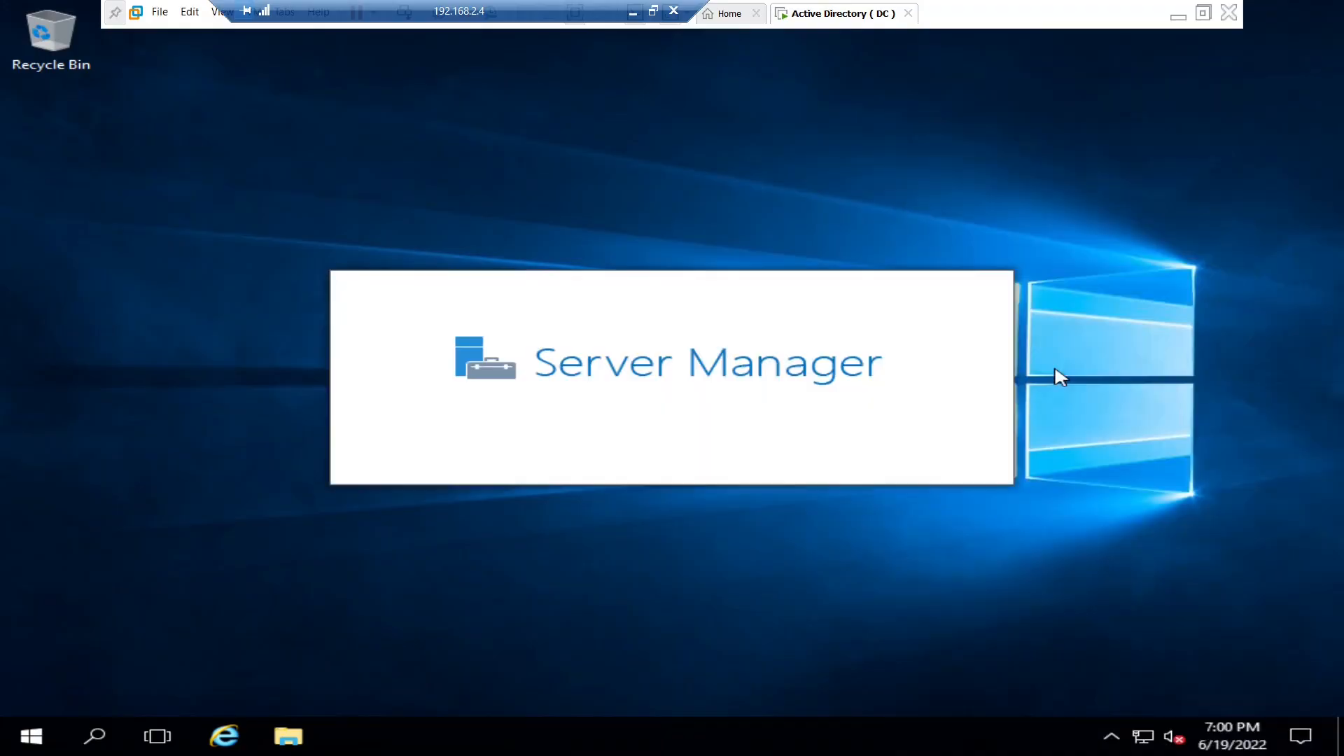